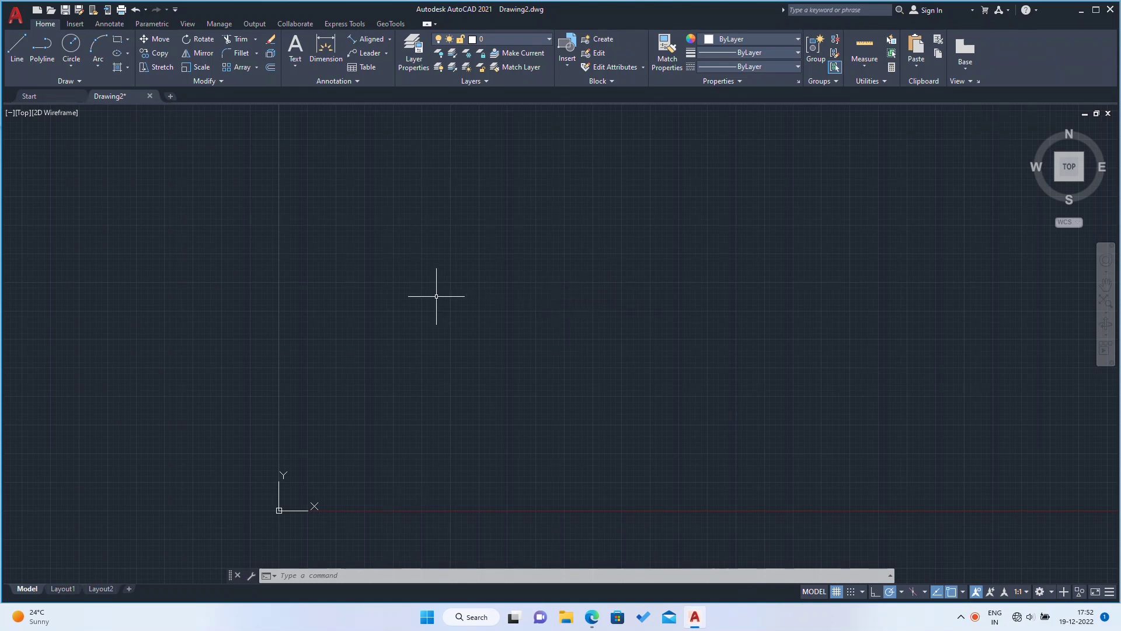
# - Draw a right triangle from lines with a 1000 horizontal base, a 2000 vertical side and a hypotenuse back to the start point
pyautogui.write('l')
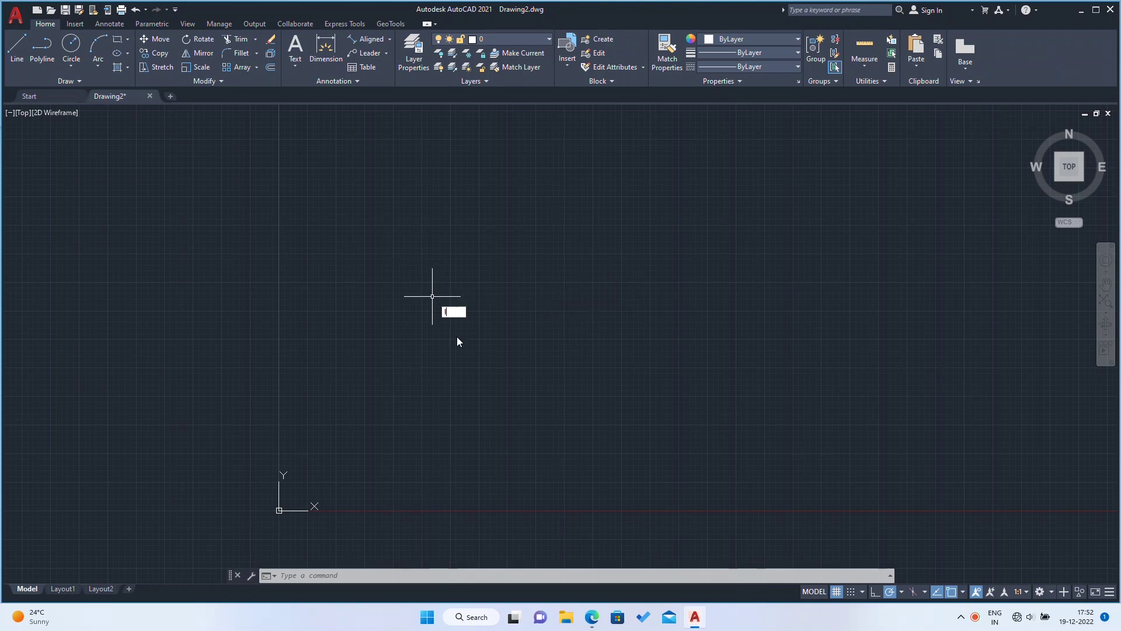
pyautogui.press('Return')
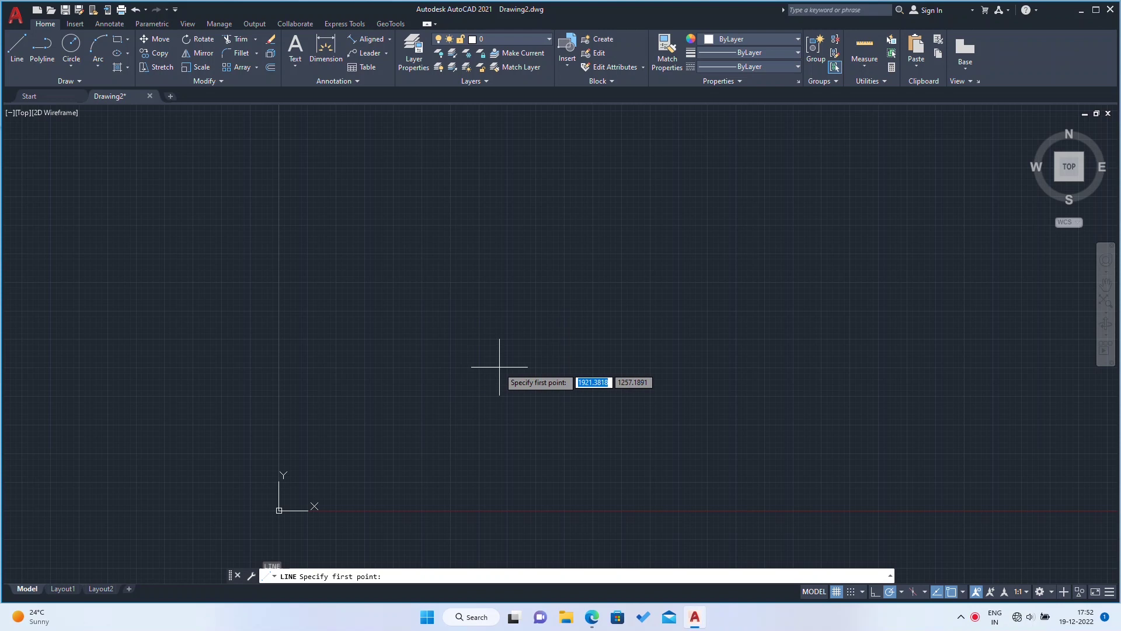
pyautogui.click(454, 392)
pyautogui.write('1')
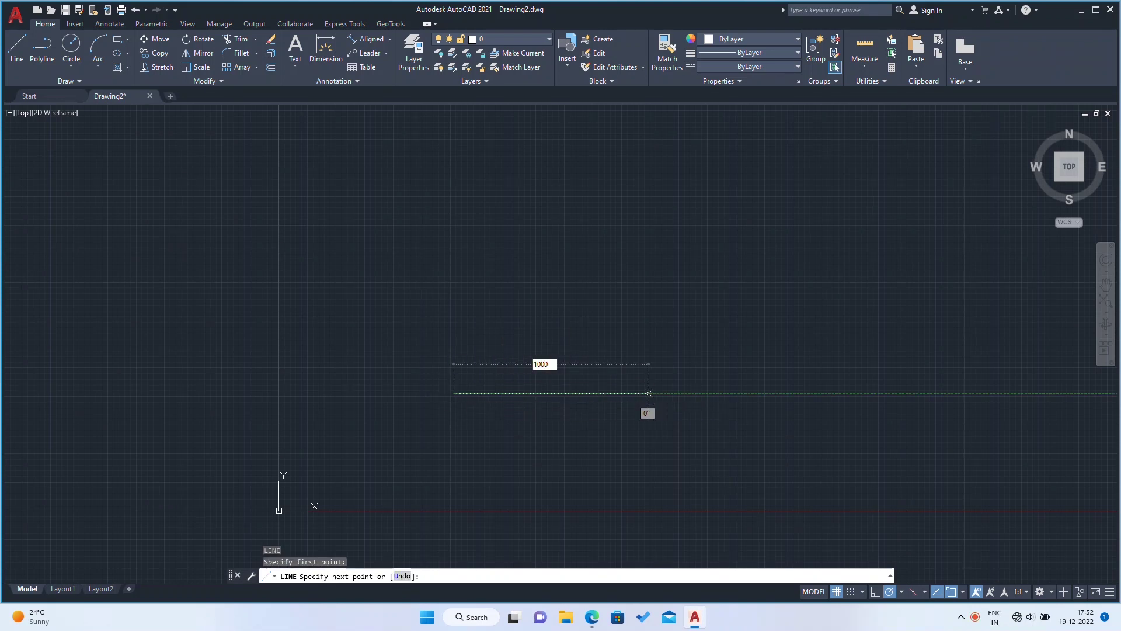
pyautogui.write('000')
pyautogui.press('Return')
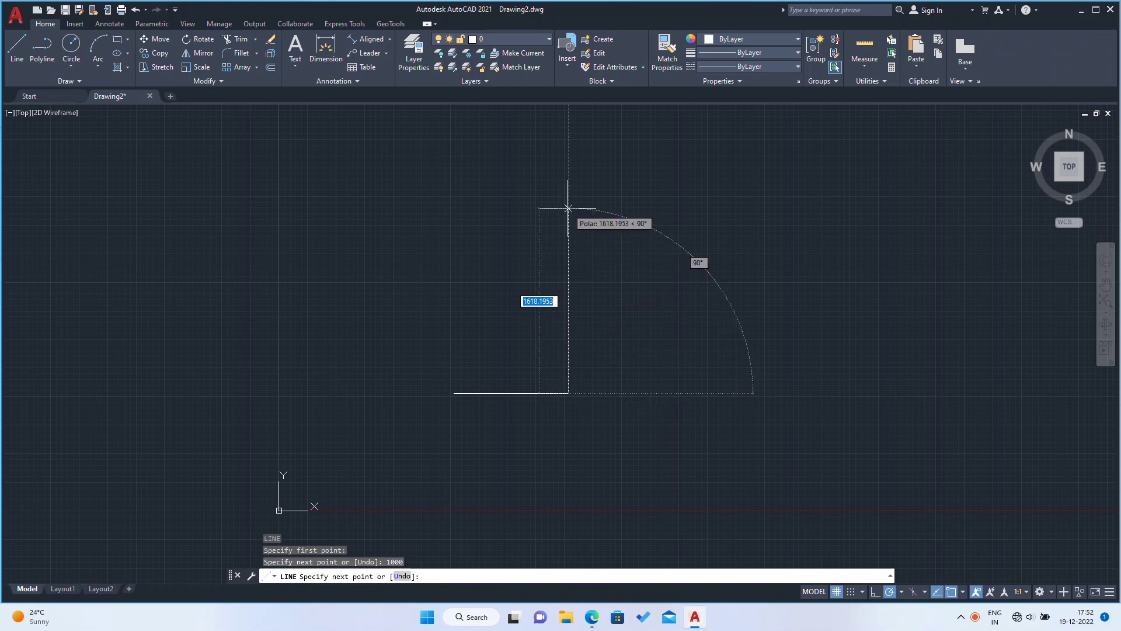
pyautogui.write('200')
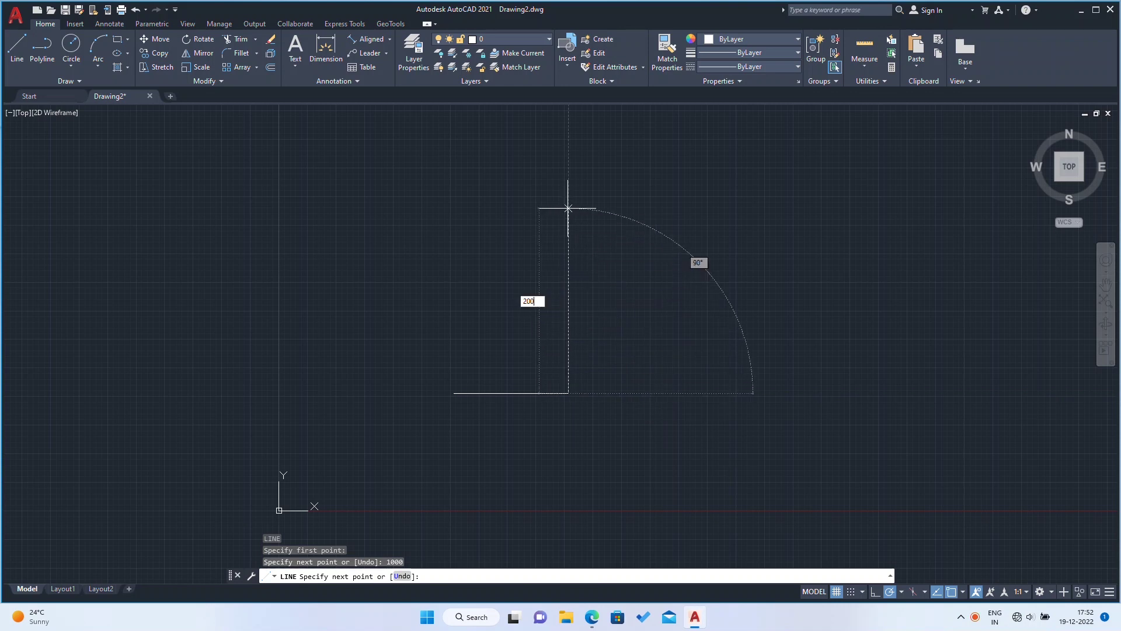
pyautogui.write('0')
pyautogui.press('Return')
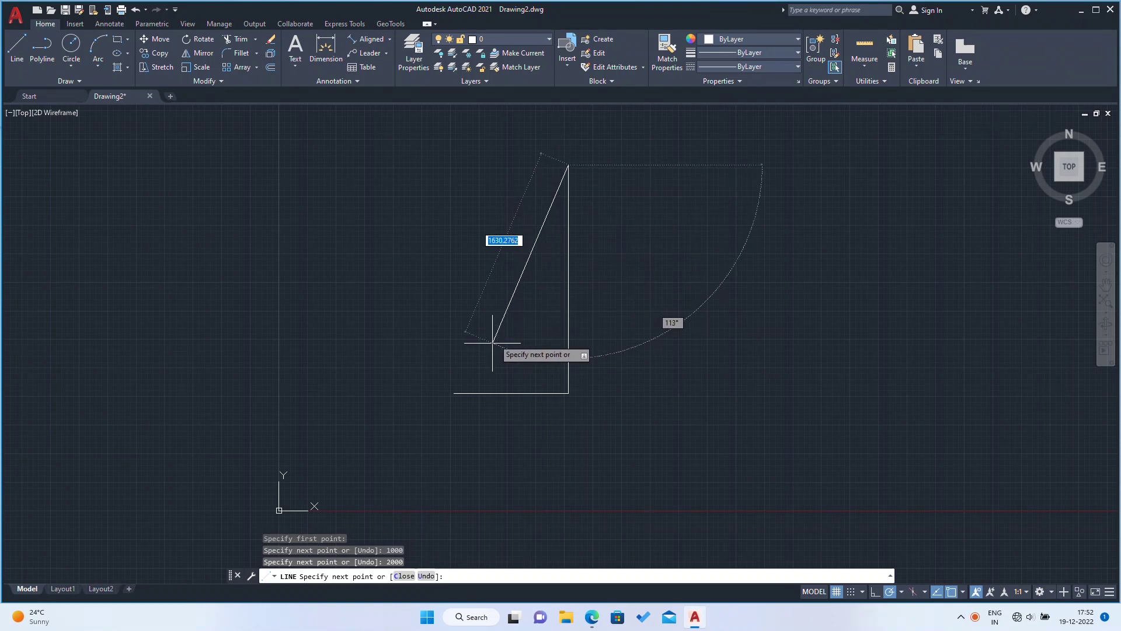
pyautogui.click(454, 392)
pyautogui.press('Return')
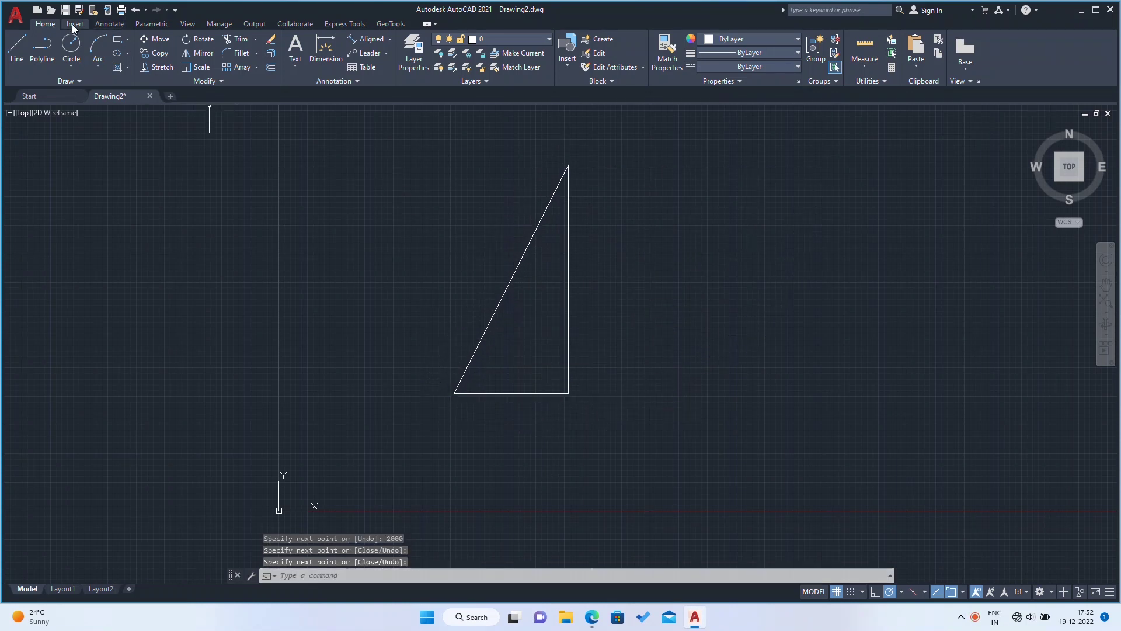
# - Apply a linear dimensional constraint of 1000 to the triangle's base, with the dimension line placed below it
pyautogui.click(152, 23)
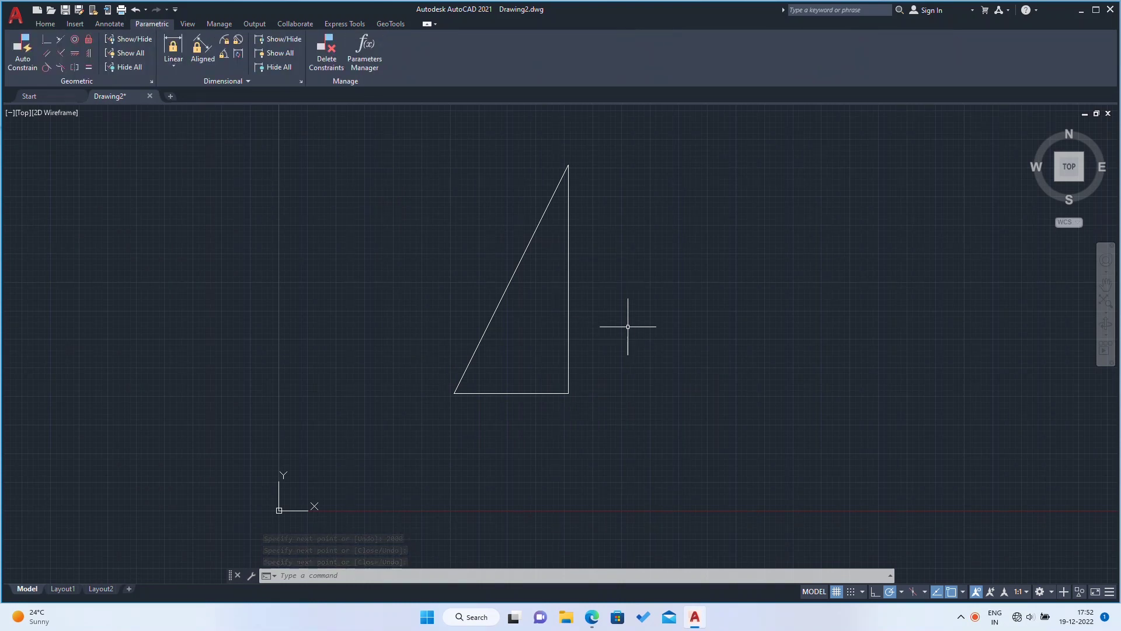
pyautogui.click(174, 64)
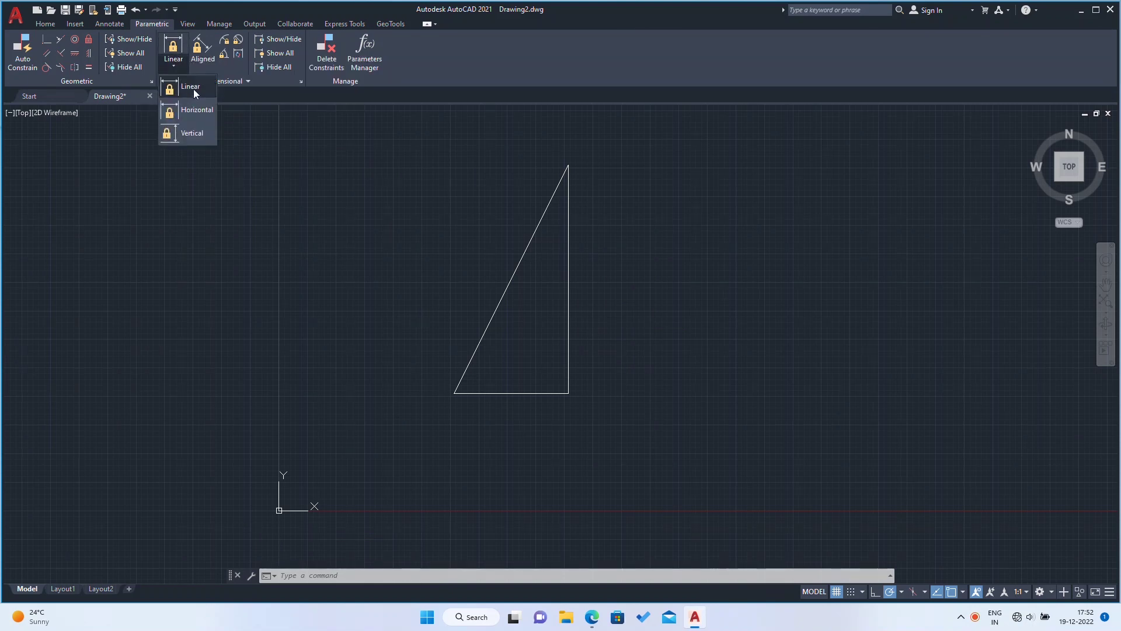
pyautogui.click(195, 93)
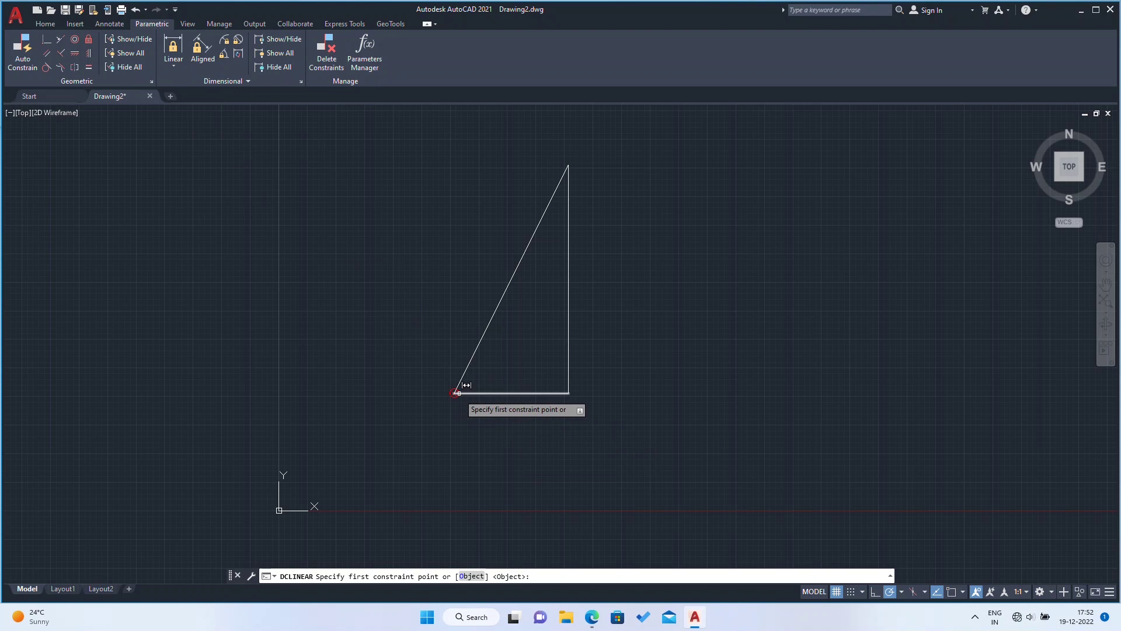
pyautogui.click(456, 392)
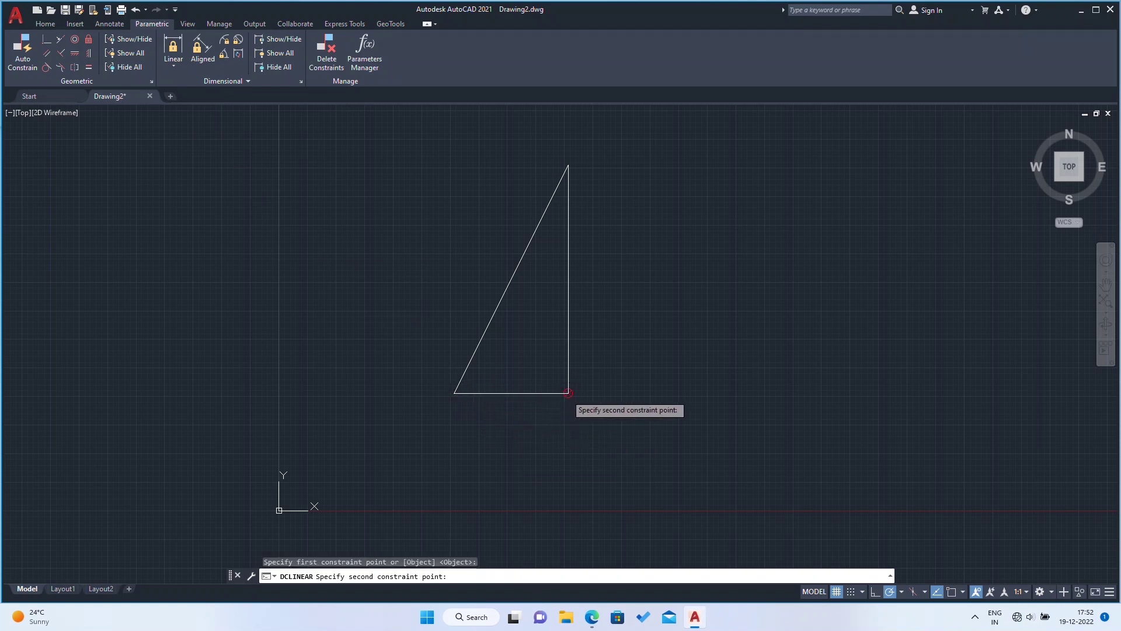
pyautogui.click(567, 393)
pyautogui.click(527, 442)
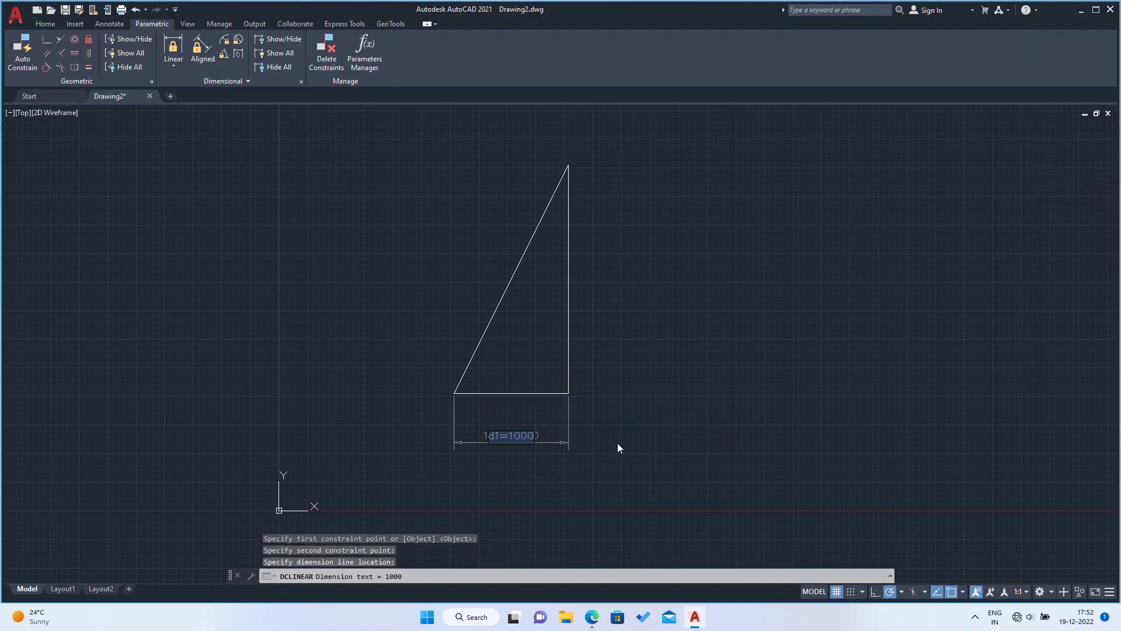
pyautogui.press('Return')
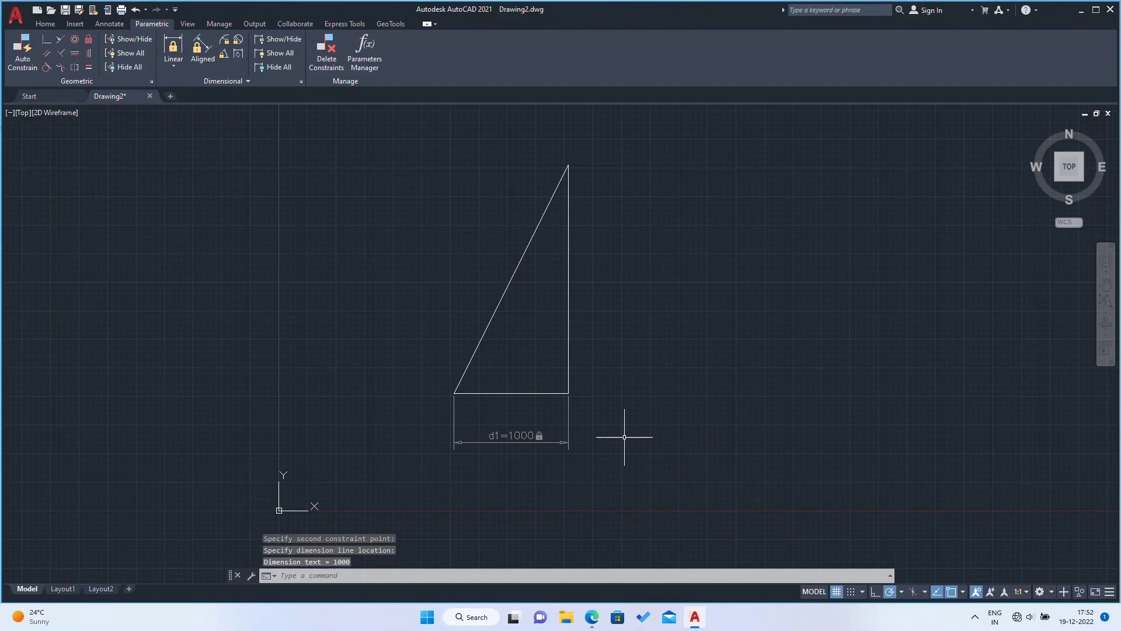
# - Add a linear dimensional constraint to the triangle's vertical side and define it by the expression d2=d1*2
pyautogui.click(175, 67)
pyautogui.click(187, 89)
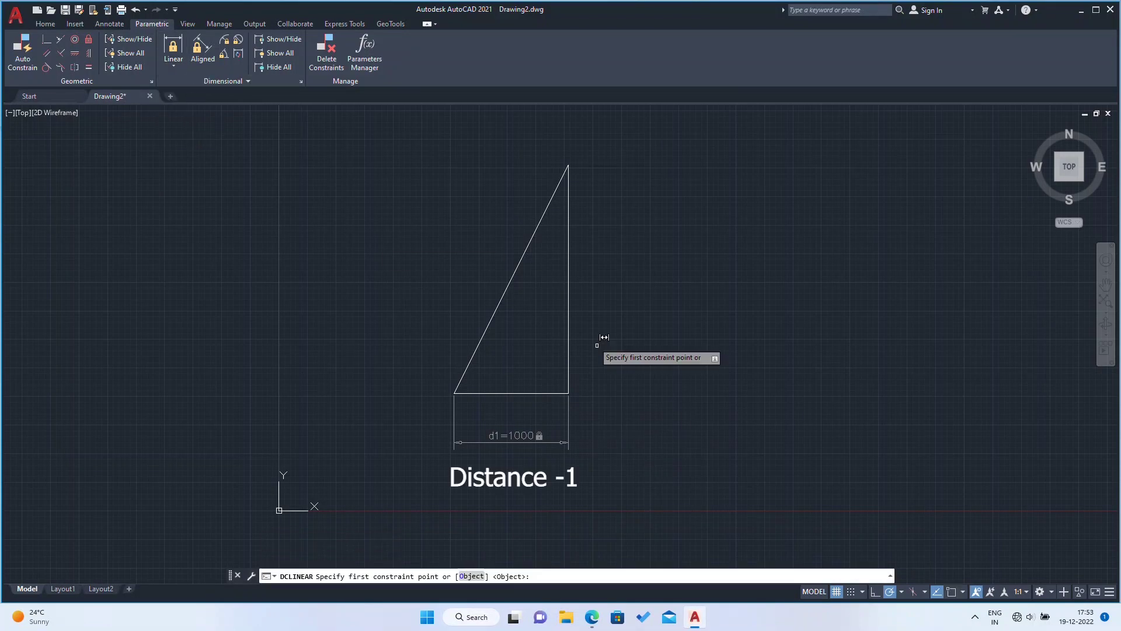
pyautogui.click(569, 390)
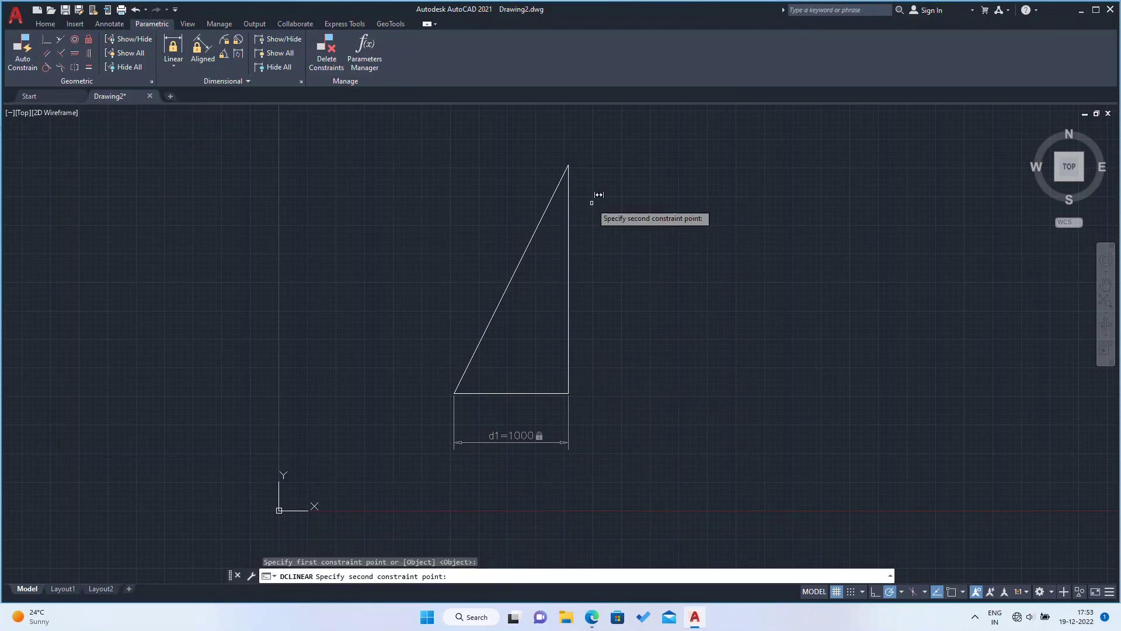
pyautogui.click(568, 168)
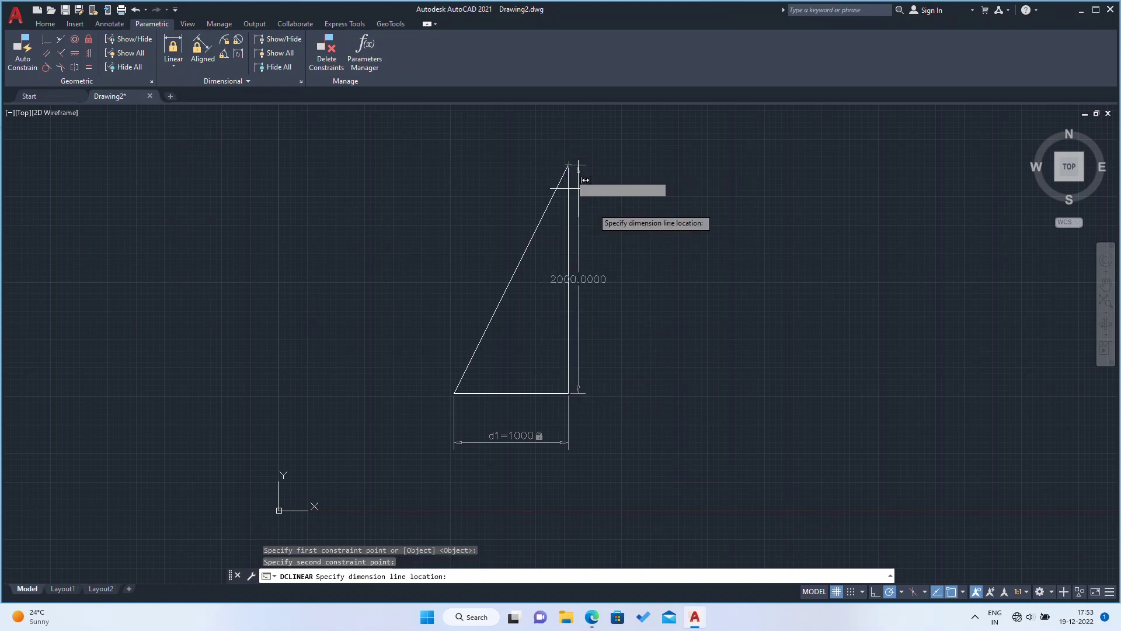
pyautogui.click(632, 262)
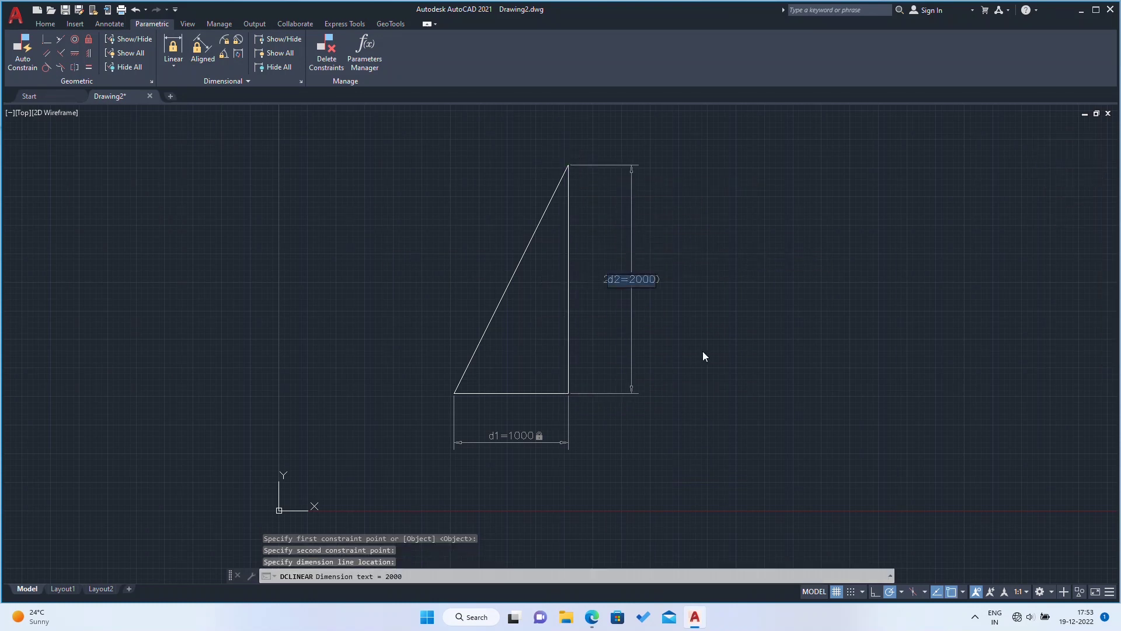
pyautogui.write('2000')
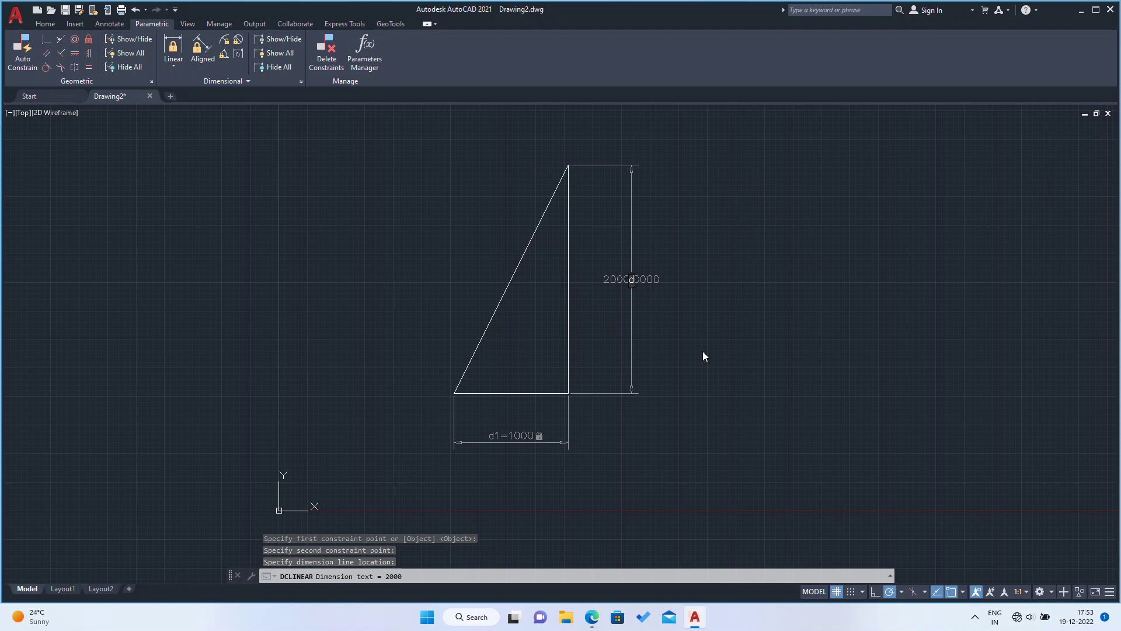
pyautogui.write('d')
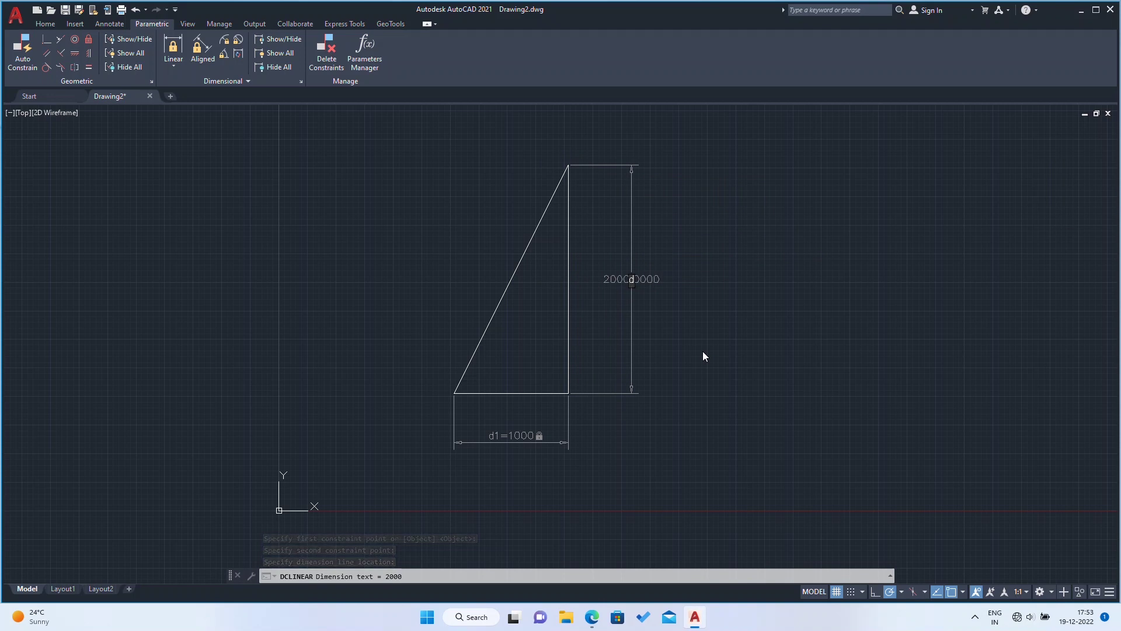
pyautogui.write('2=d1*2')
pyautogui.press('Return')
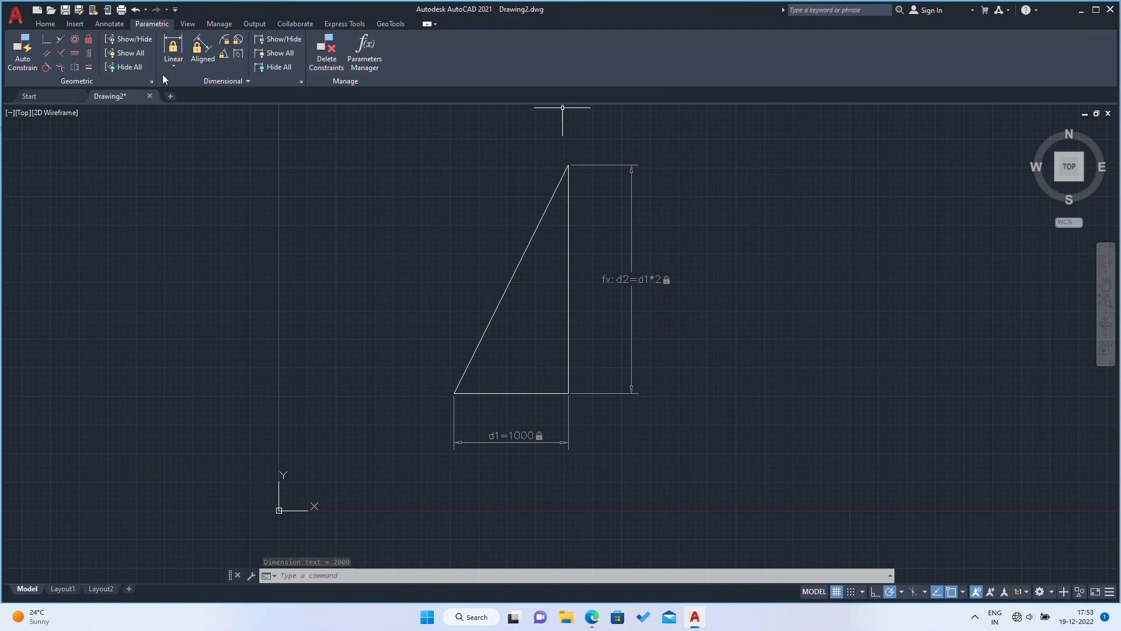
# - Add an aligned dimensional constraint to the hypotenuse and define it by the expression d3=sqrt(d1^2+d2^2)
pyautogui.click(203, 51)
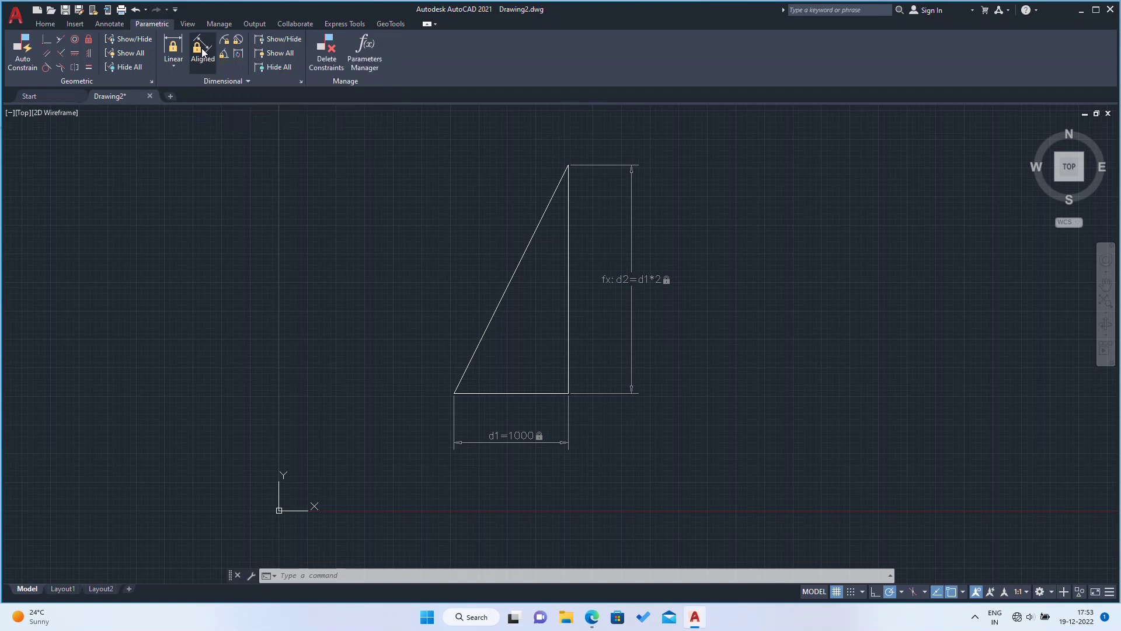
pyautogui.click(456, 391)
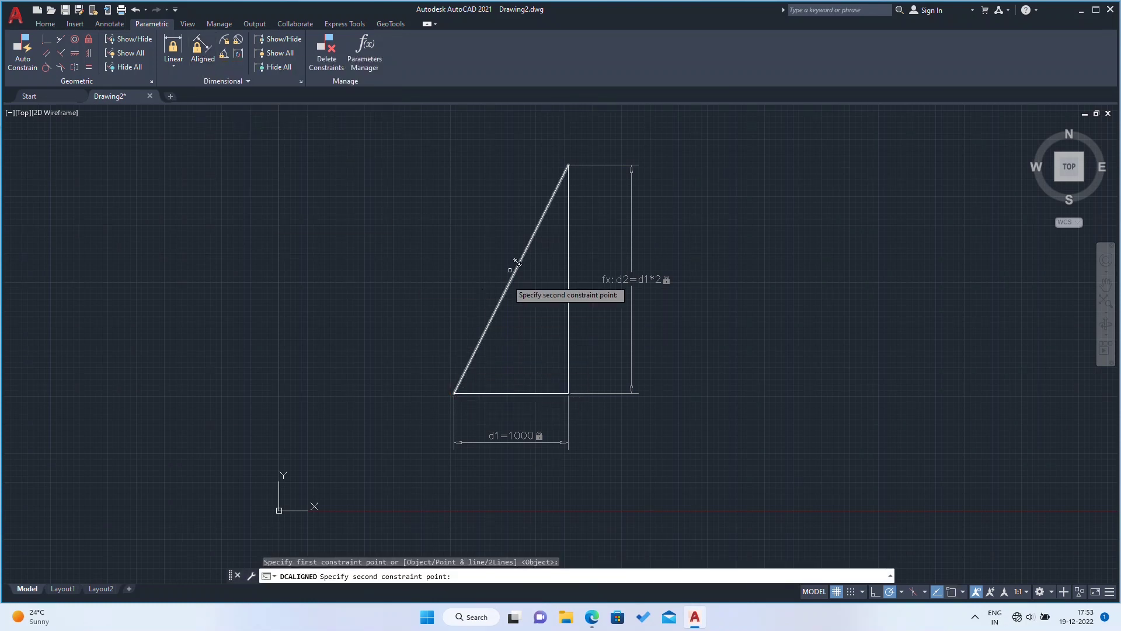
pyautogui.click(567, 165)
pyautogui.click(439, 206)
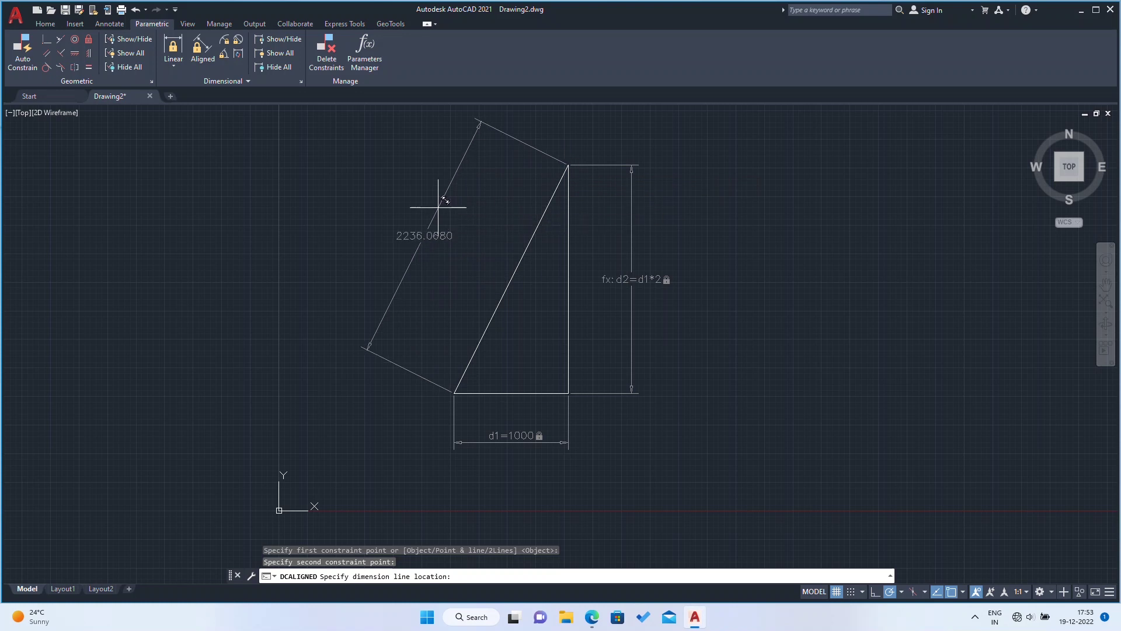
pyautogui.write('d3=sqrt(d')
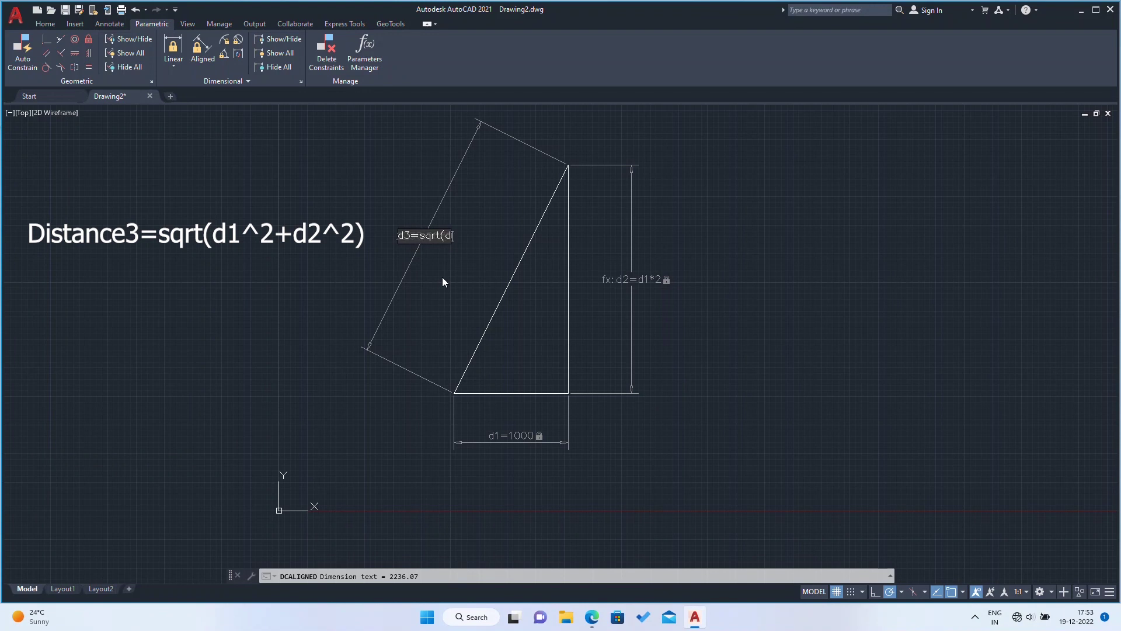
pyautogui.write('1^2+d2^2)')
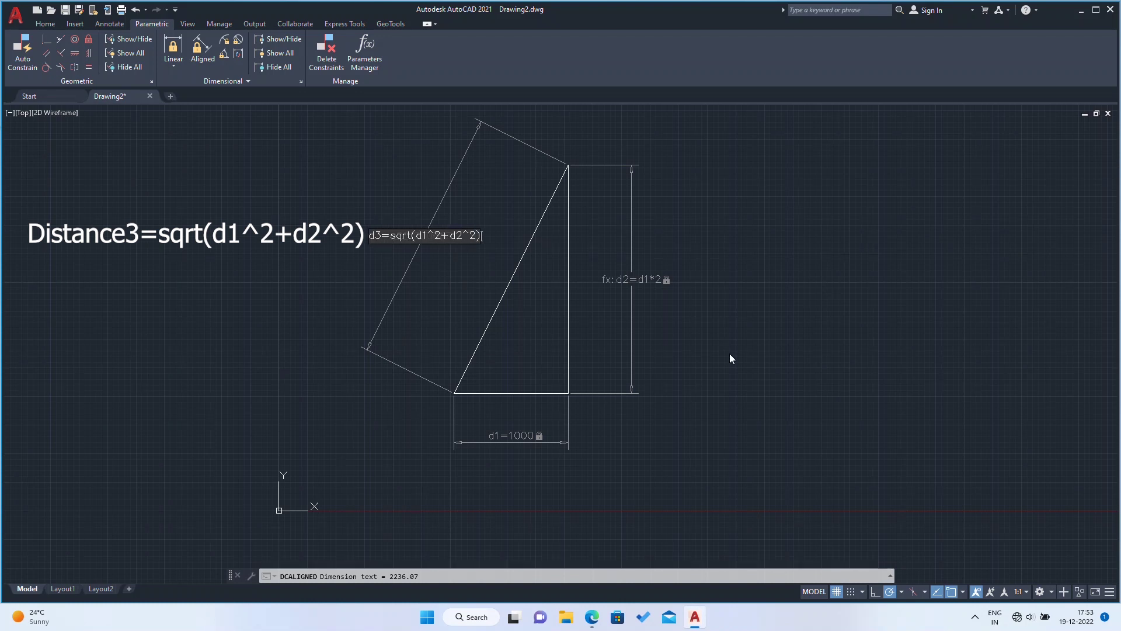
pyautogui.click(730, 354)
# - Apply a coincident constraint joining the base and hypotenuse endpoints at the triangle's lower-left corner
pyautogui.moveTo(728, 352); pyautogui.dragTo(716, 363, button='middle')
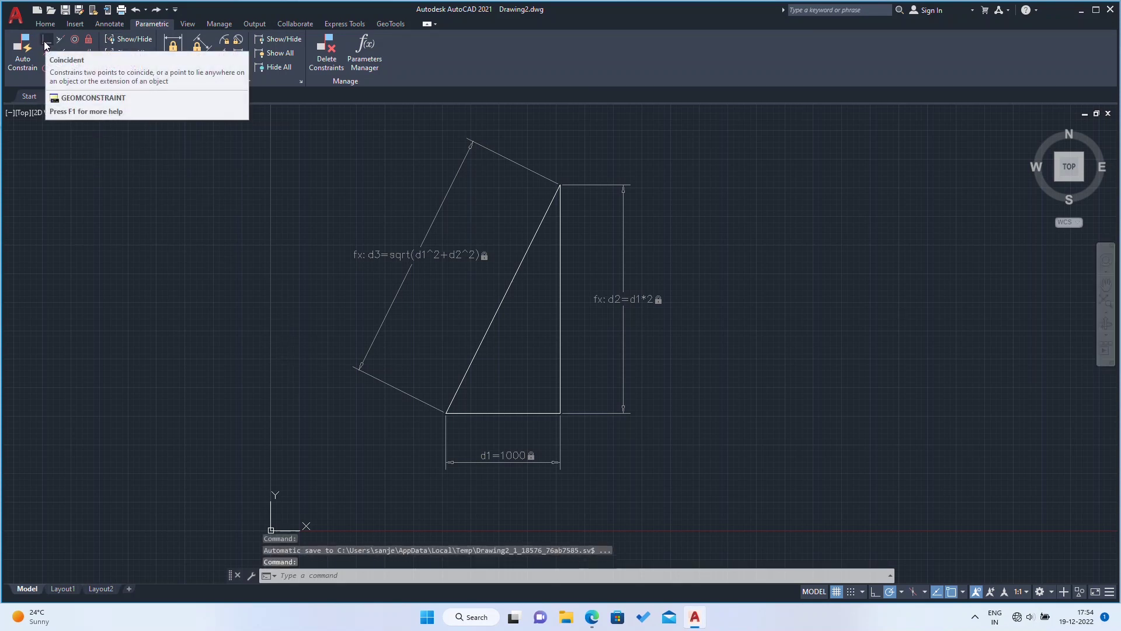
pyautogui.click(45, 45)
pyautogui.scroll(2, 459, 409)
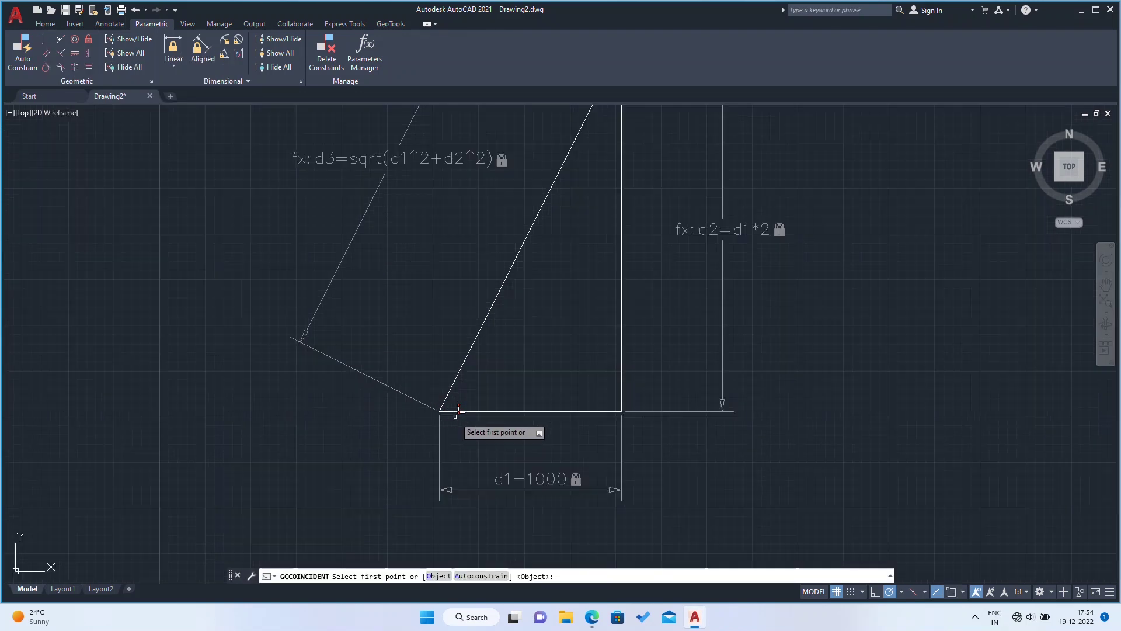
pyautogui.click(446, 412)
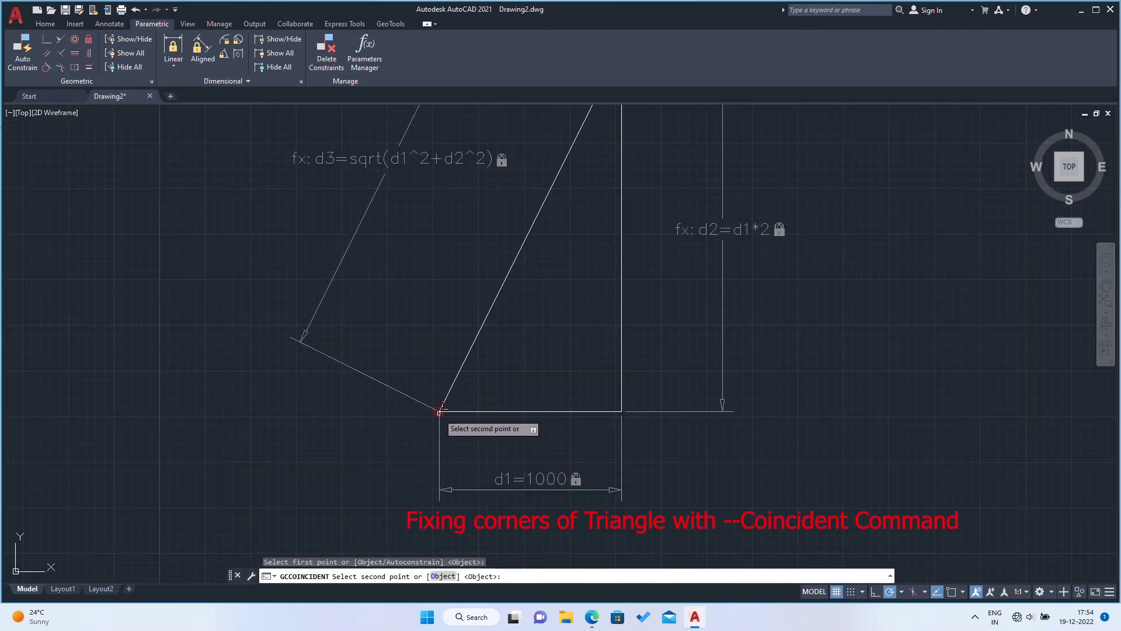
pyautogui.scroll(5, 442, 409)
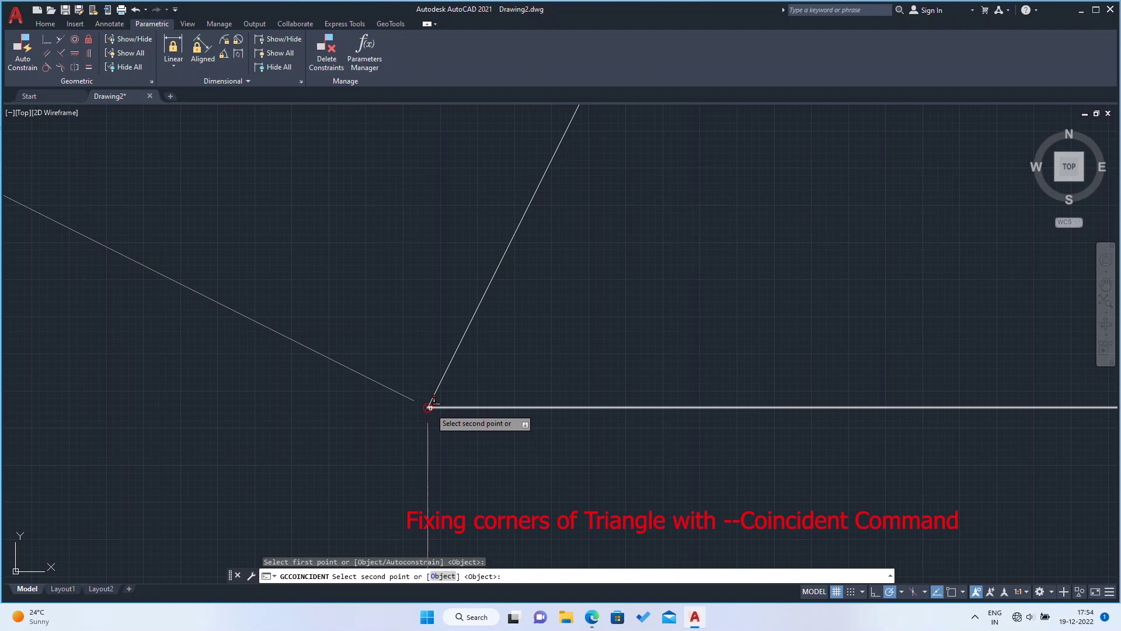
pyautogui.click(430, 407)
# - Apply a coincident constraint joining the base and vertical side endpoints at the triangle's right-angle corner
pyautogui.scroll(-5, 371, 438)
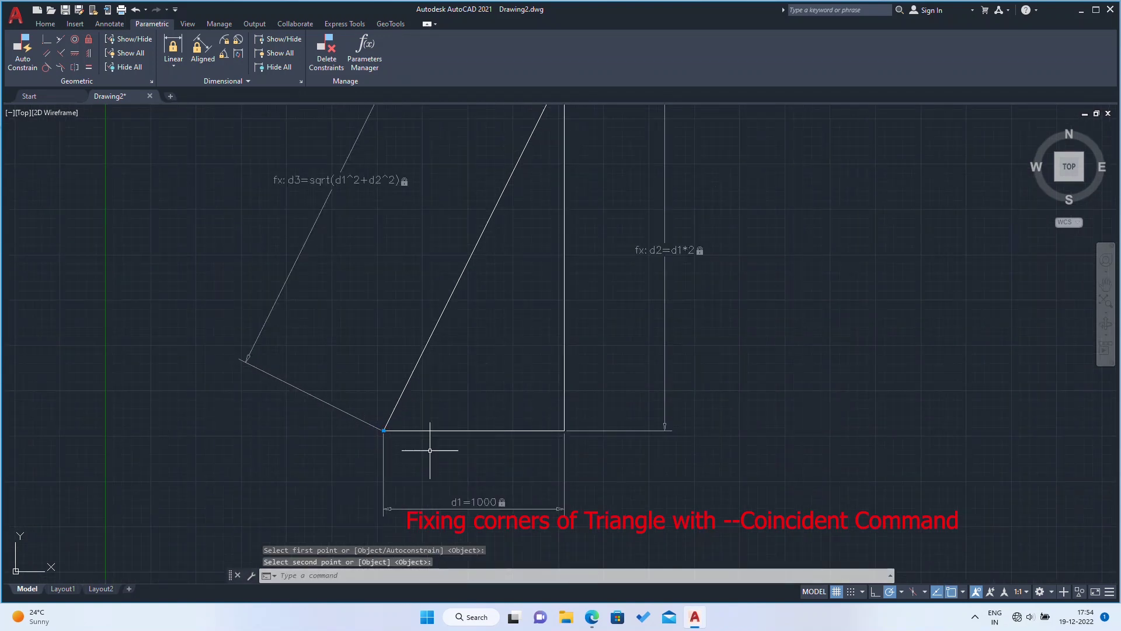
pyautogui.click(46, 40)
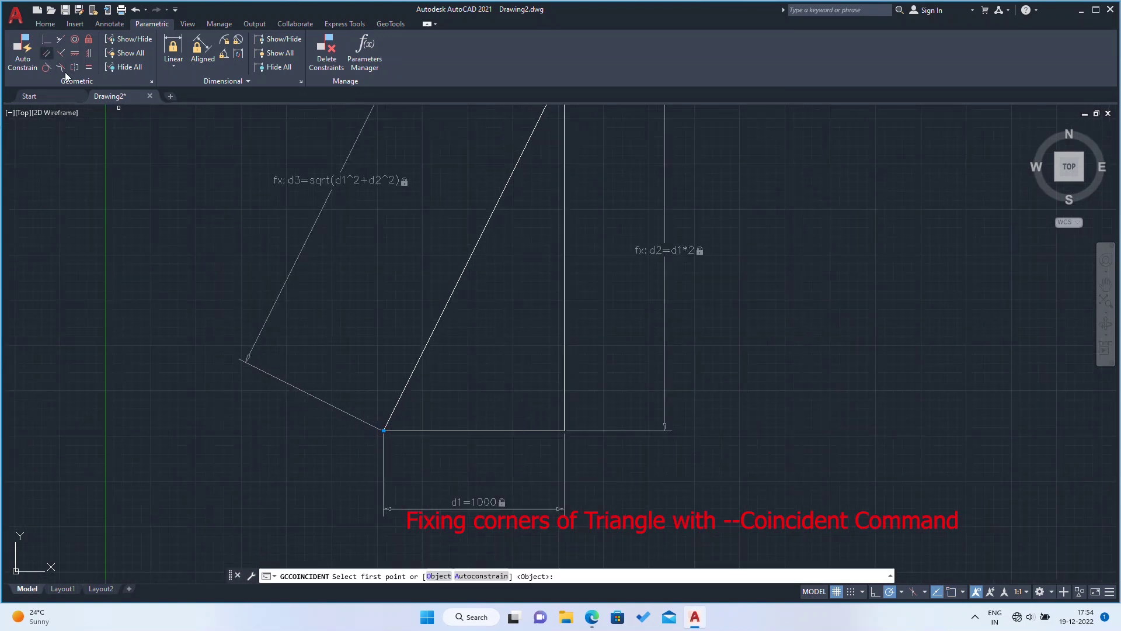
pyautogui.scroll(4, 543, 422)
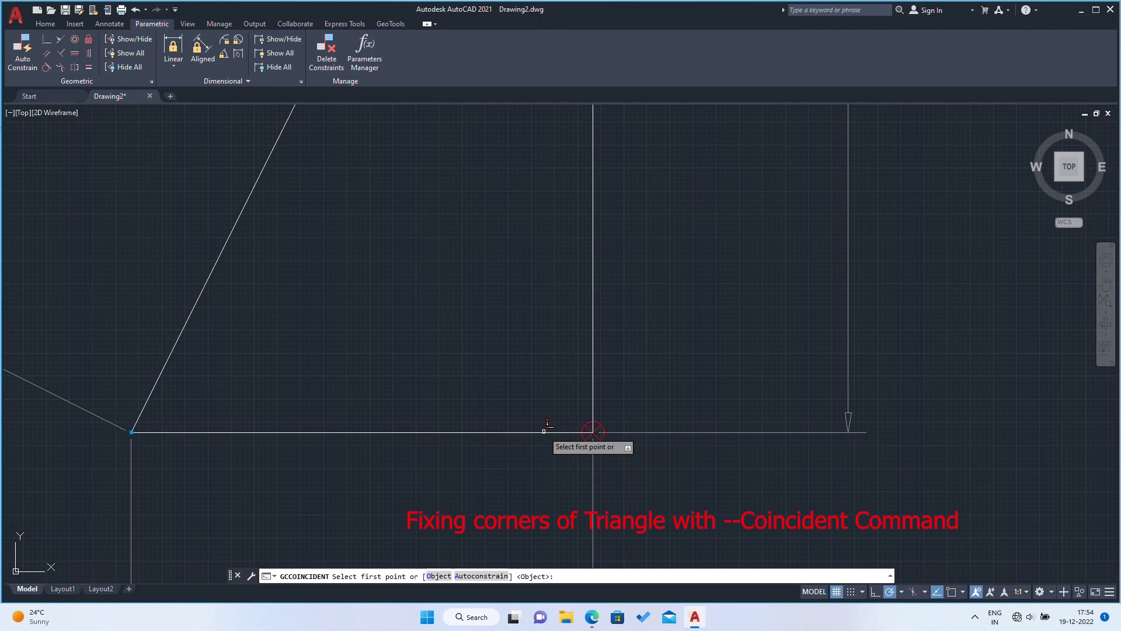
pyautogui.click(593, 431)
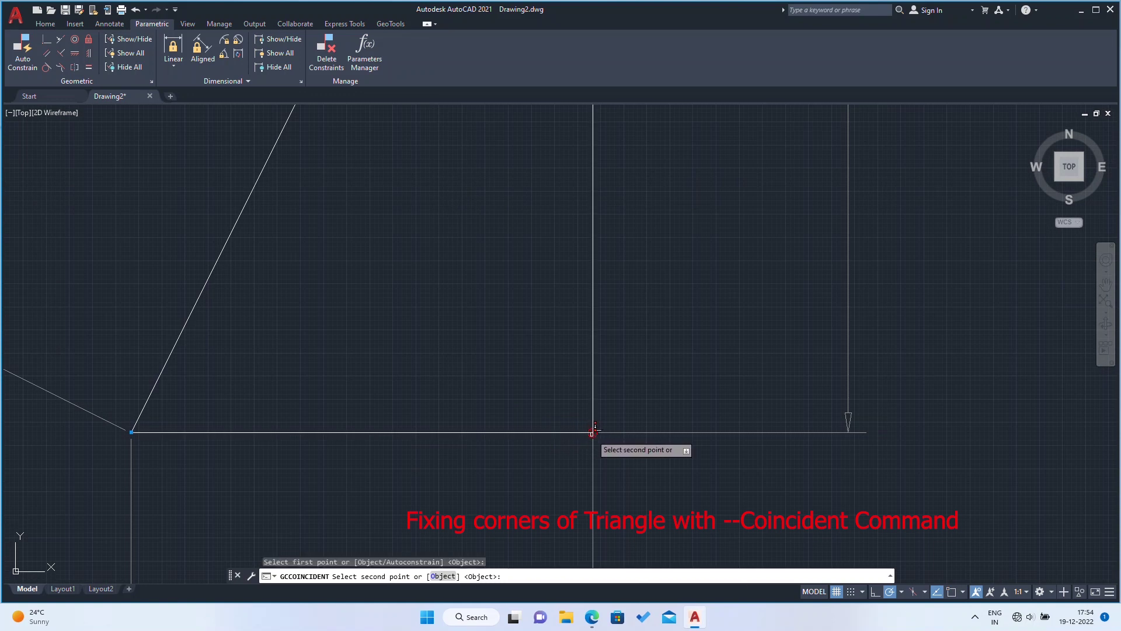
pyautogui.click(592, 431)
pyautogui.scroll(3, 595, 428)
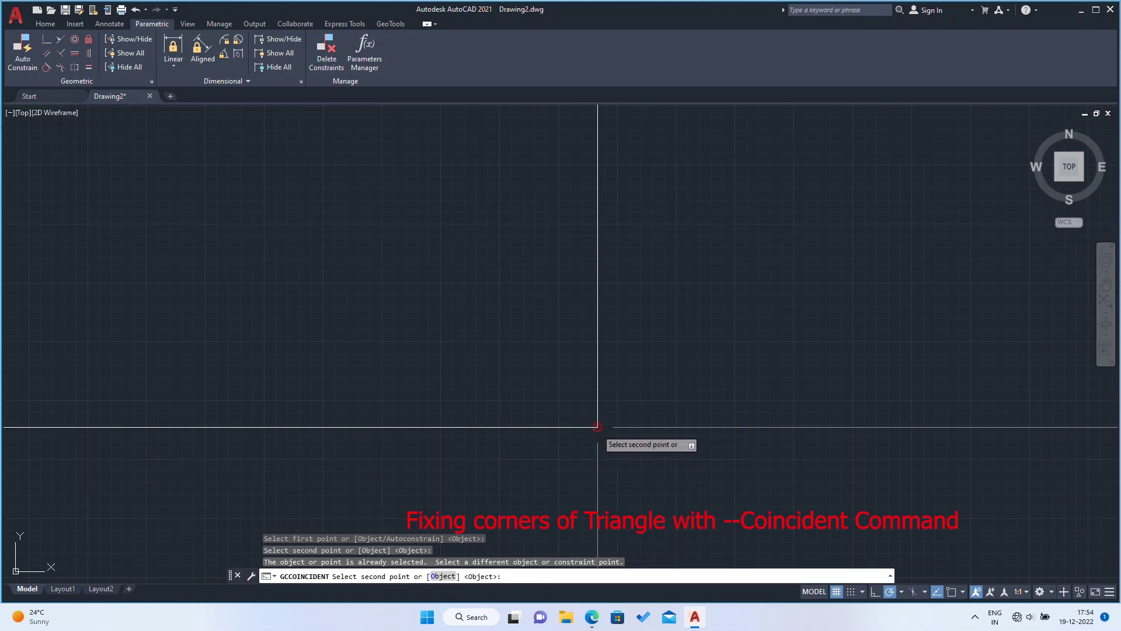
pyautogui.click(599, 425)
pyautogui.scroll(-5, 584, 467)
pyautogui.scroll(3, 627, 386)
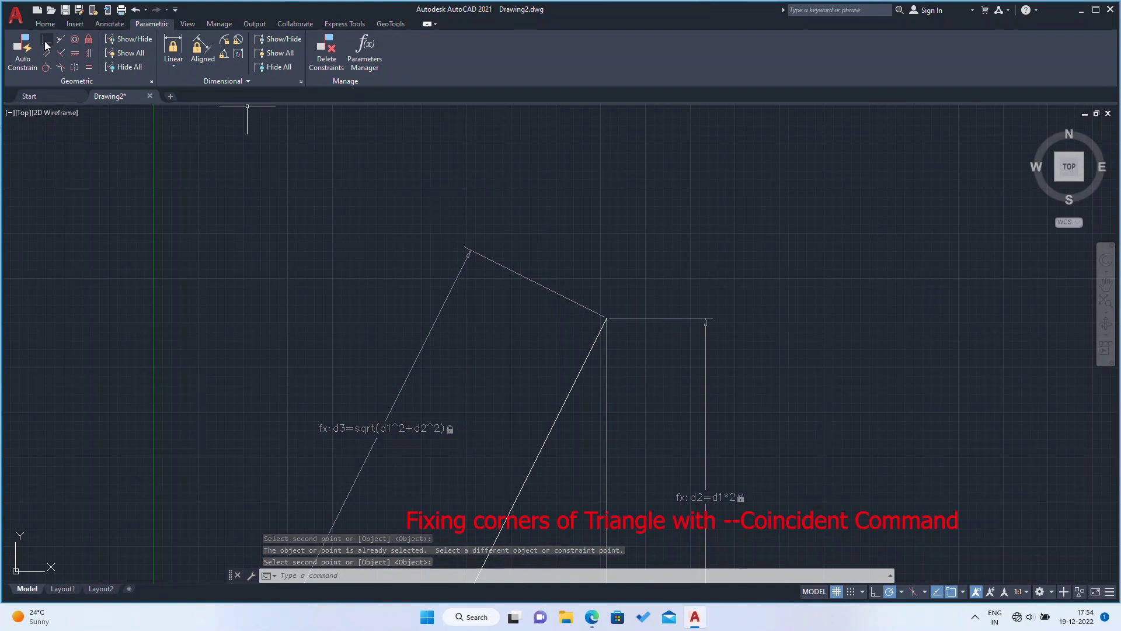
# - Apply a coincident constraint joining the hypotenuse and vertical side endpoints at the triangle's top corner
pyautogui.click(45, 45)
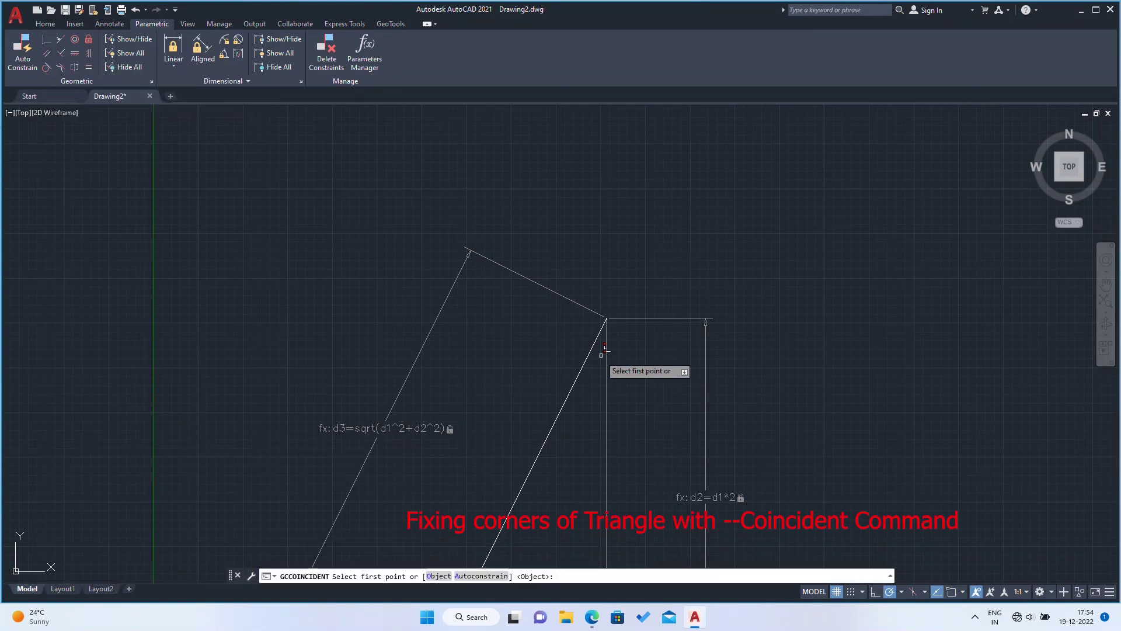
pyautogui.scroll(4, 623, 329)
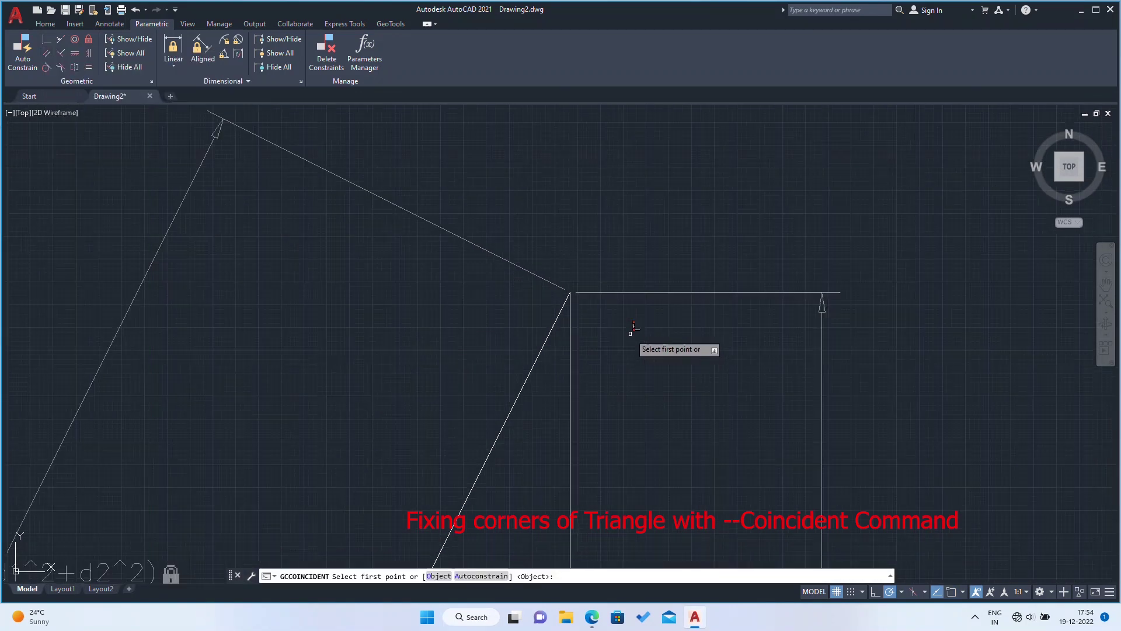
pyautogui.click(571, 292)
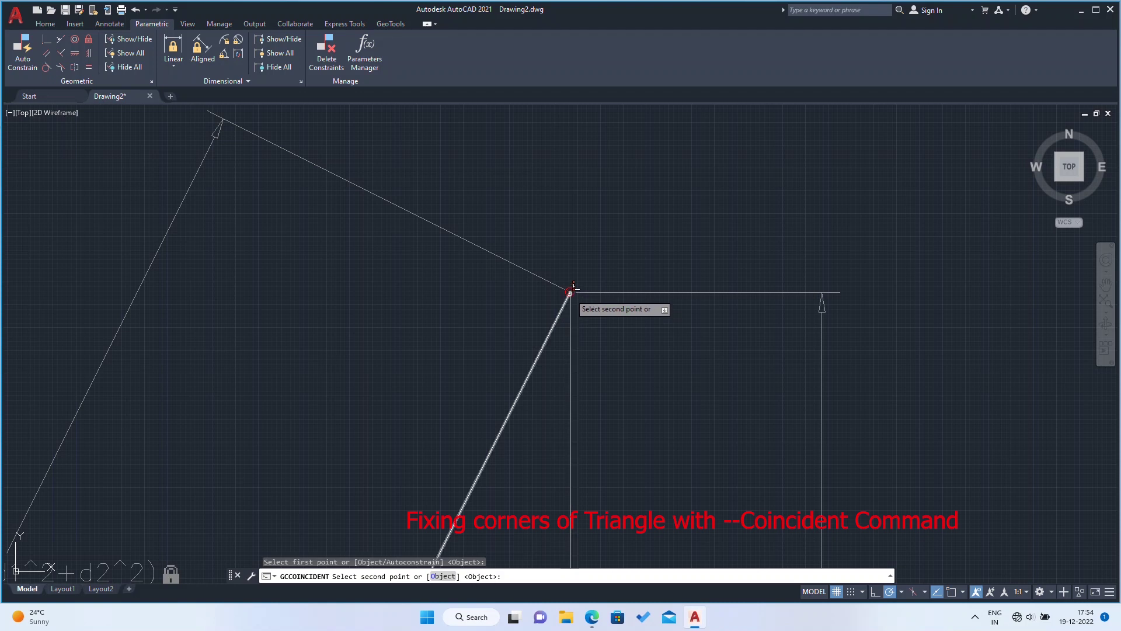
pyautogui.click(571, 292)
pyautogui.scroll(-3, 546, 267)
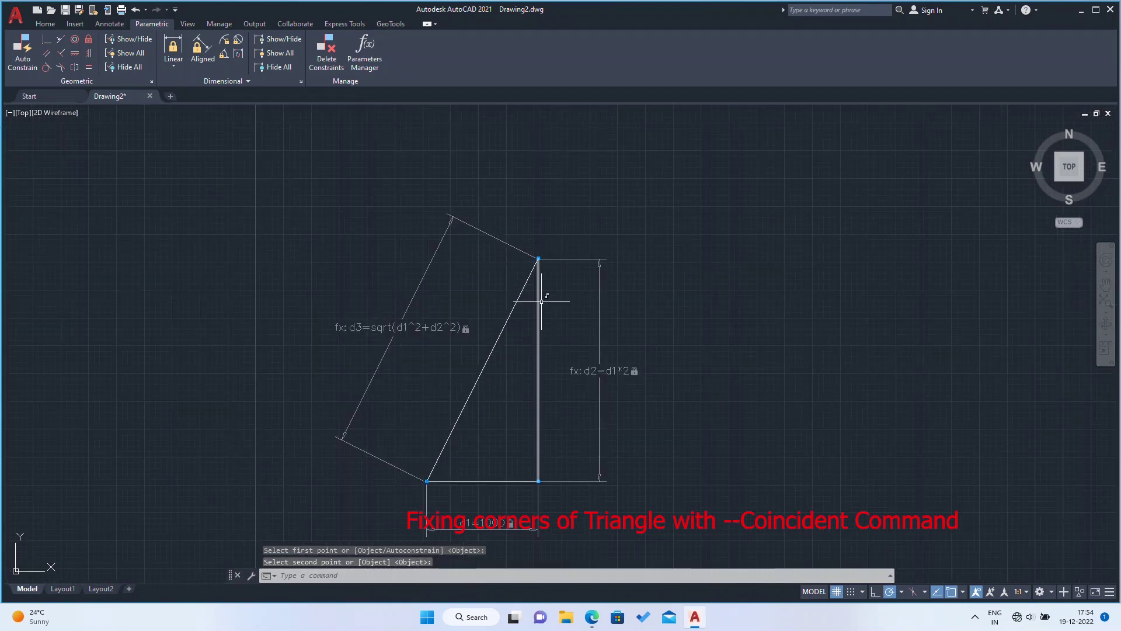
pyautogui.scroll(-1, 565, 335)
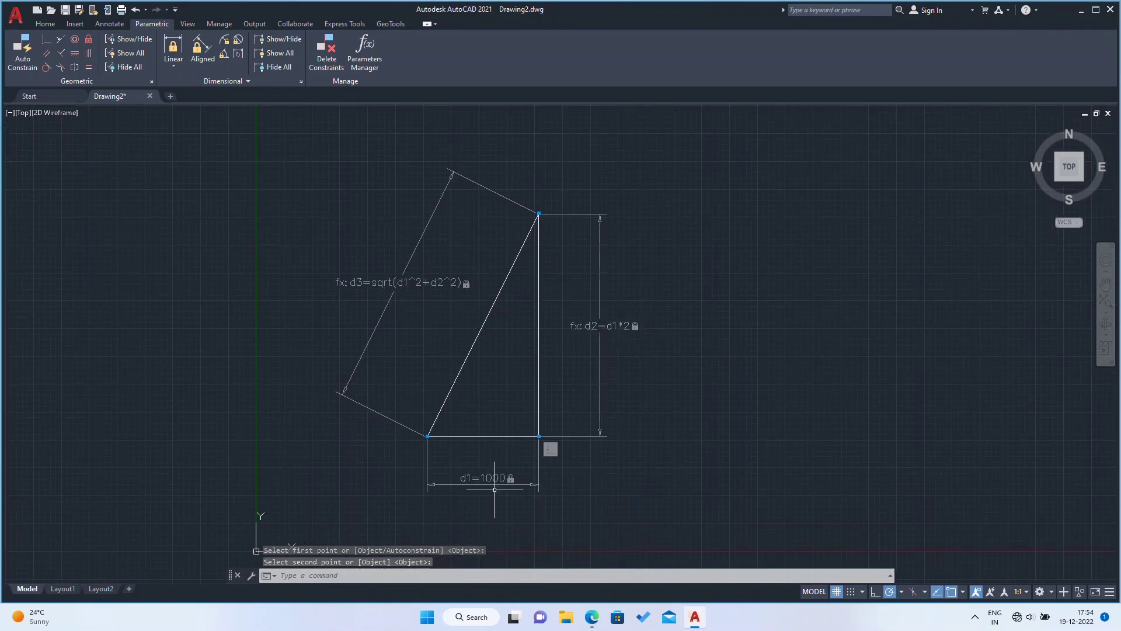
# - Set the base's dimensional constraint d1 to 500 and finish the text edit
pyautogui.scroll(2, 490, 478)
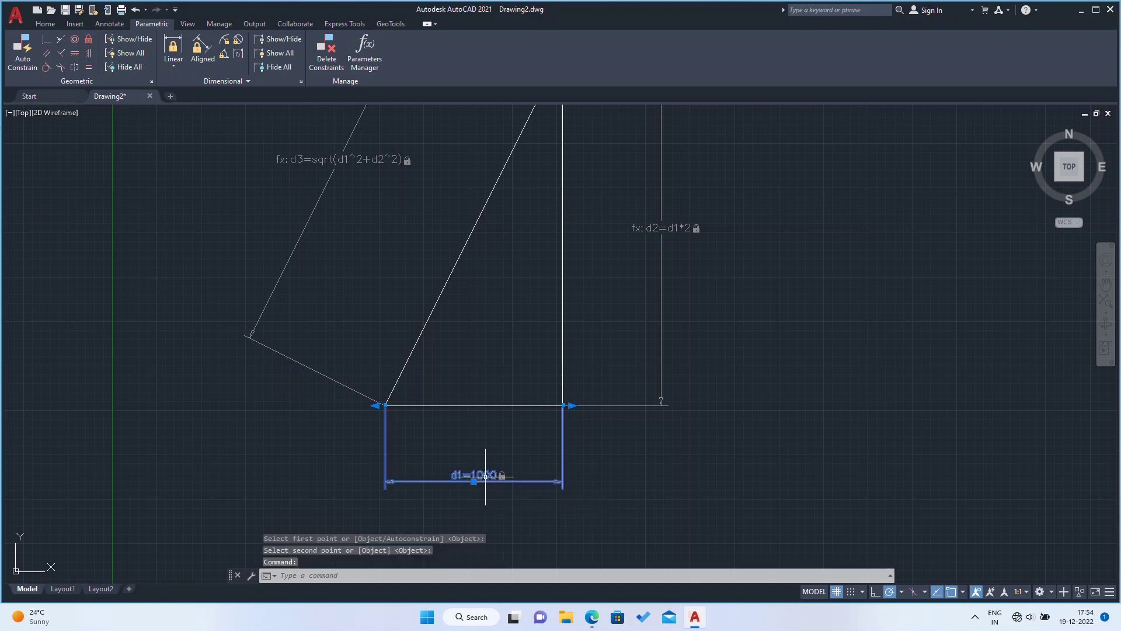
pyautogui.doubleClick(485, 474)
pyautogui.press('Left')
pyautogui.press('Right')
pyautogui.press('Right')
pyautogui.press('Right')
pyautogui.press('Delete')
pyautogui.write('50')
pyautogui.press('Return')
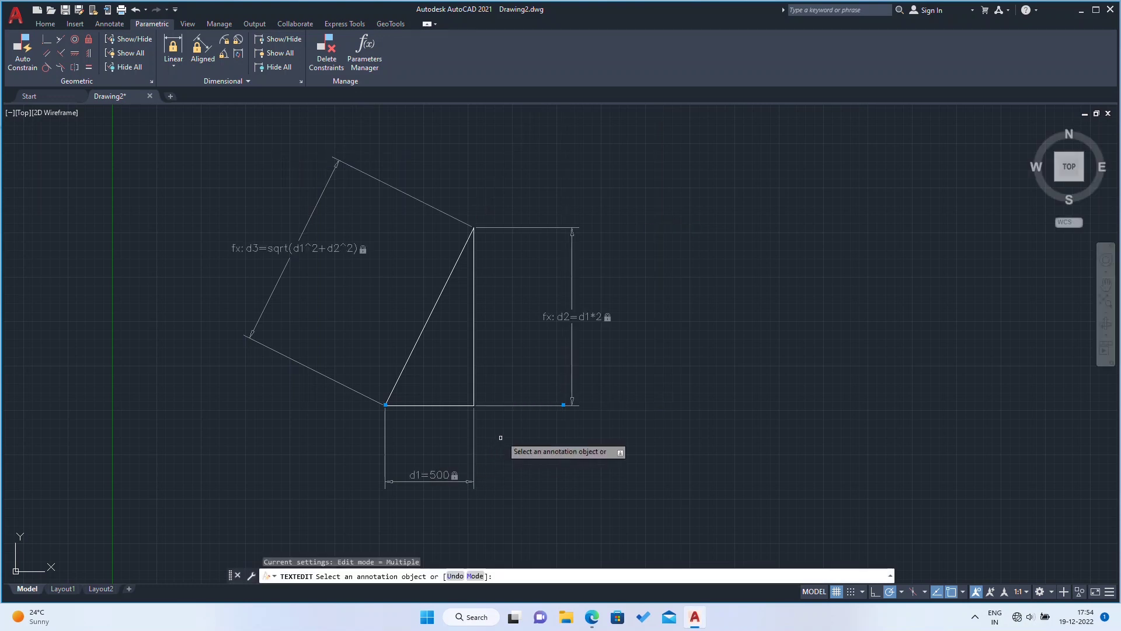
pyautogui.press('Return')
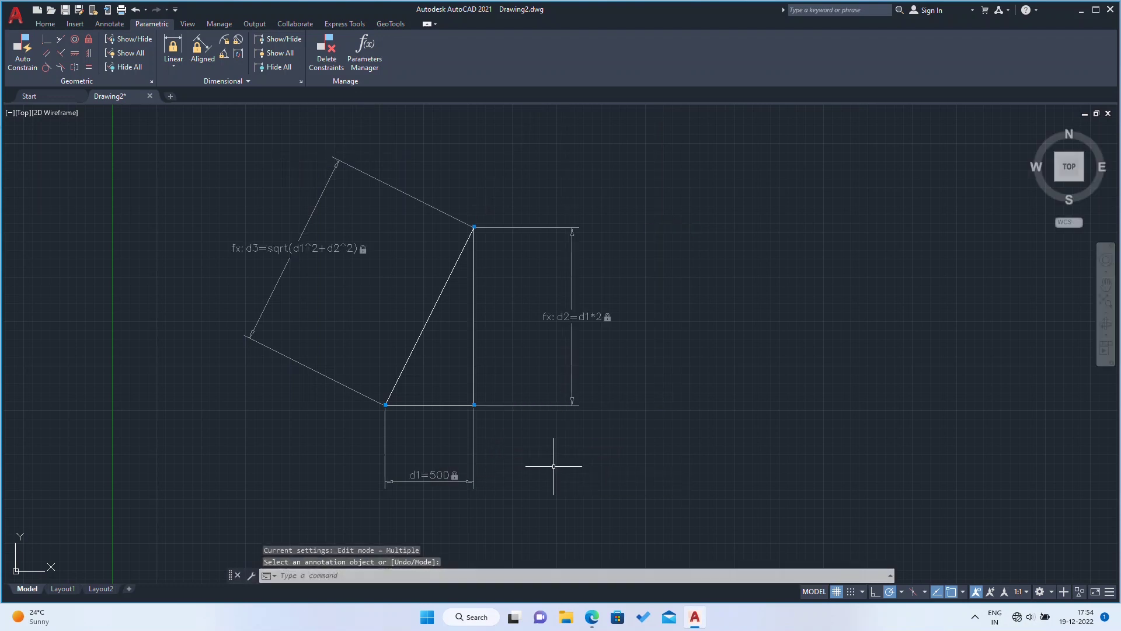
# - Add a linear dimension to the triangle's vertical side, placed outside the d2 constraint
pyautogui.click(51, 24)
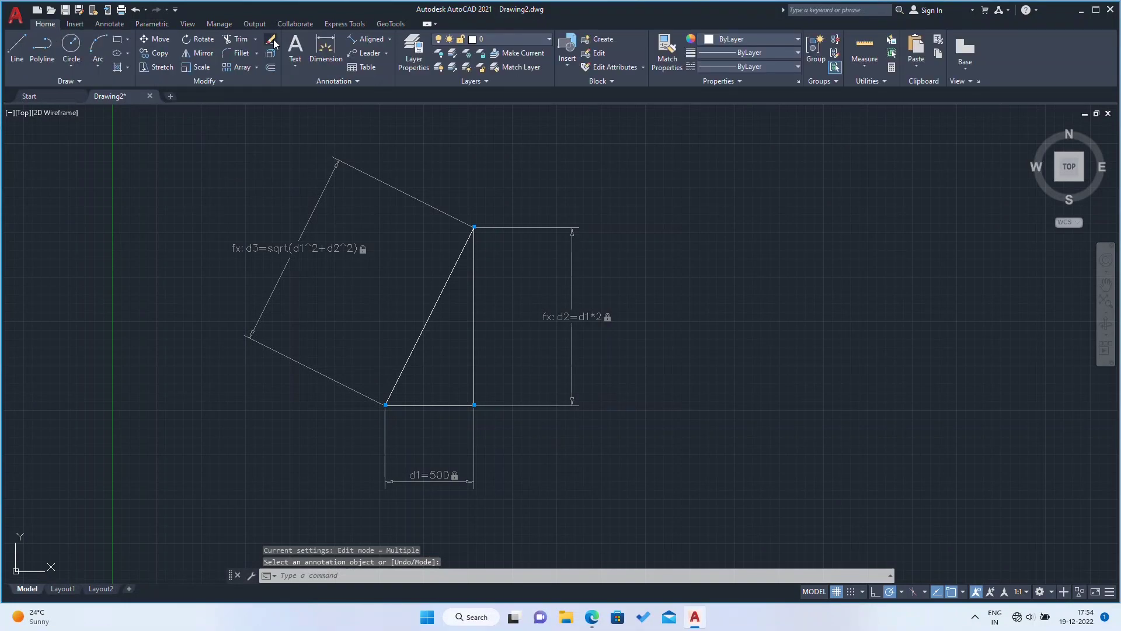
pyautogui.click(390, 39)
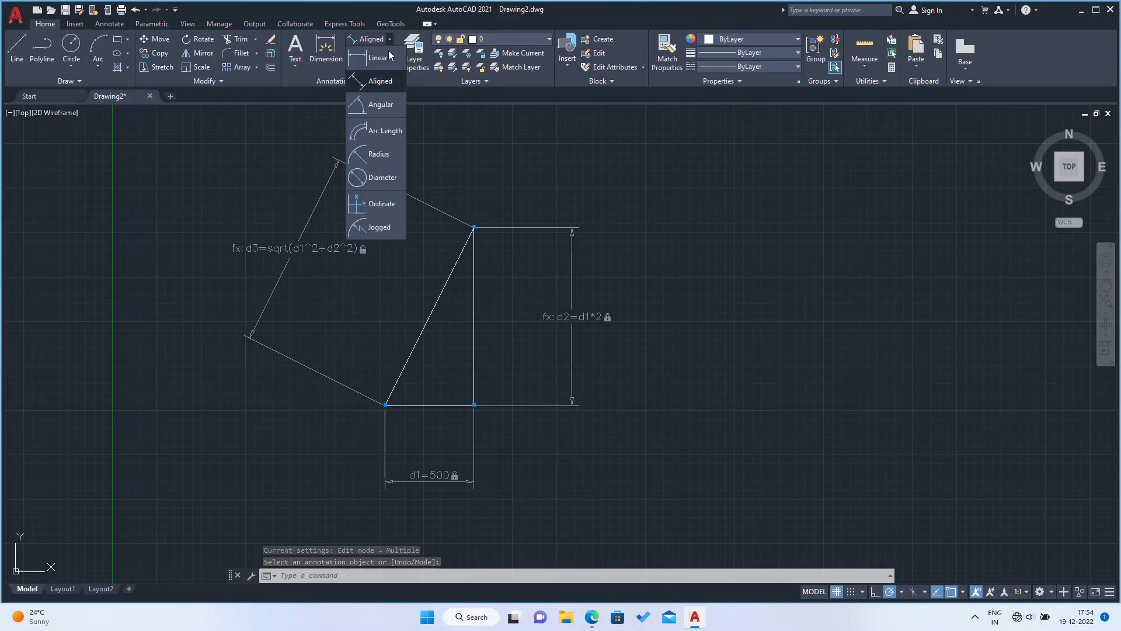
pyautogui.click(380, 62)
pyautogui.click(474, 227)
pyautogui.click(476, 405)
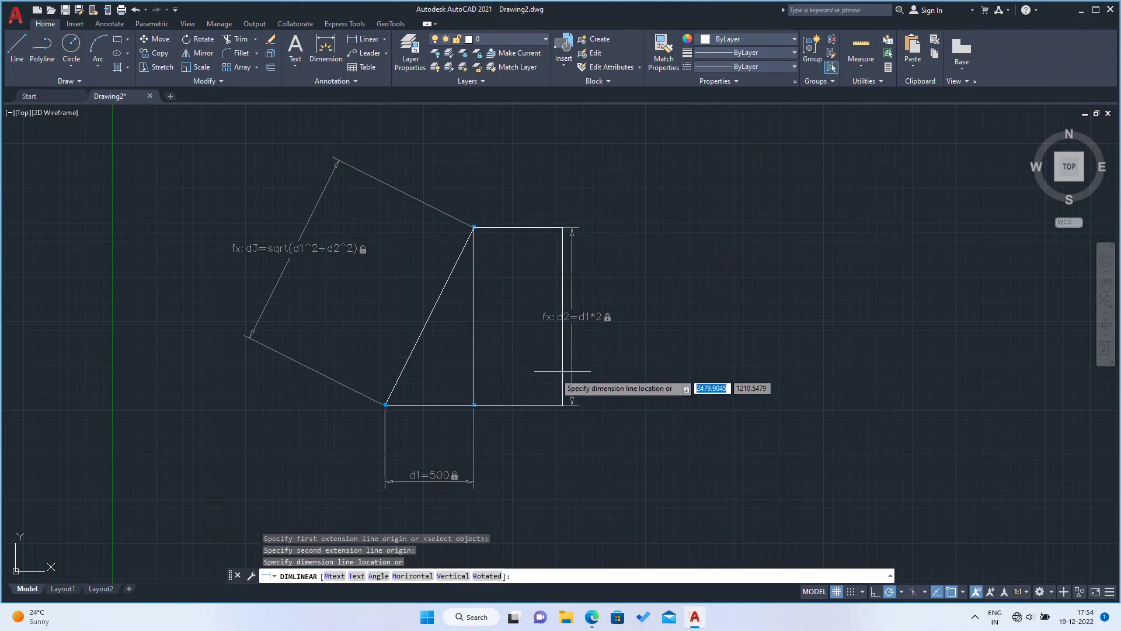
pyautogui.click(651, 363)
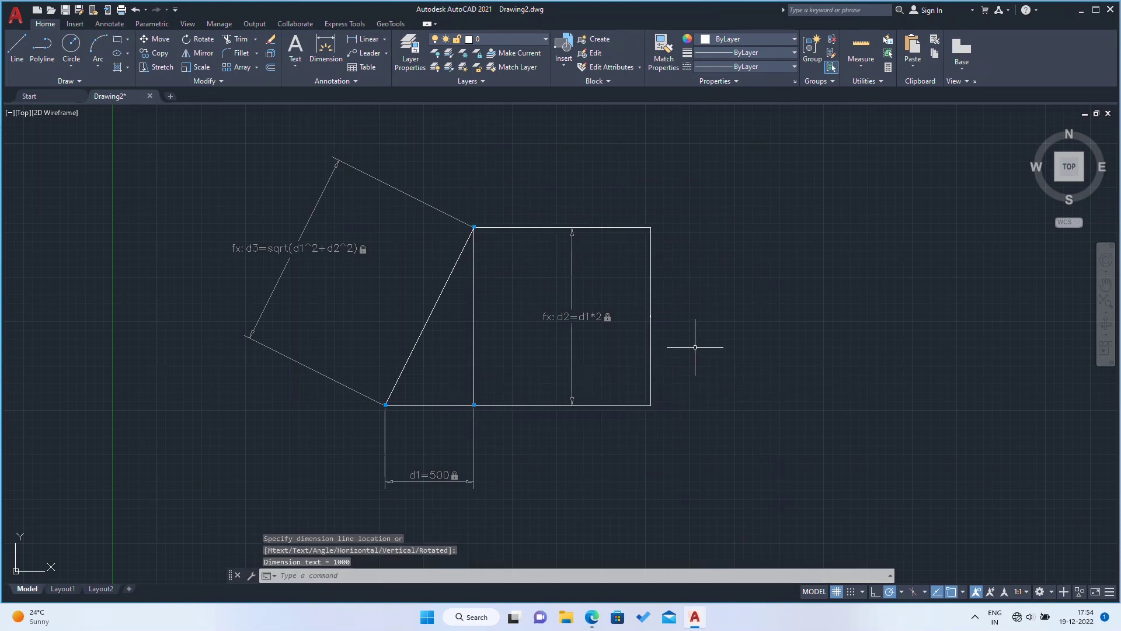
# - Modify the ISO-25 dimension style with a larger overall scale and a linear precision of 0
pyautogui.write('dimstyle')
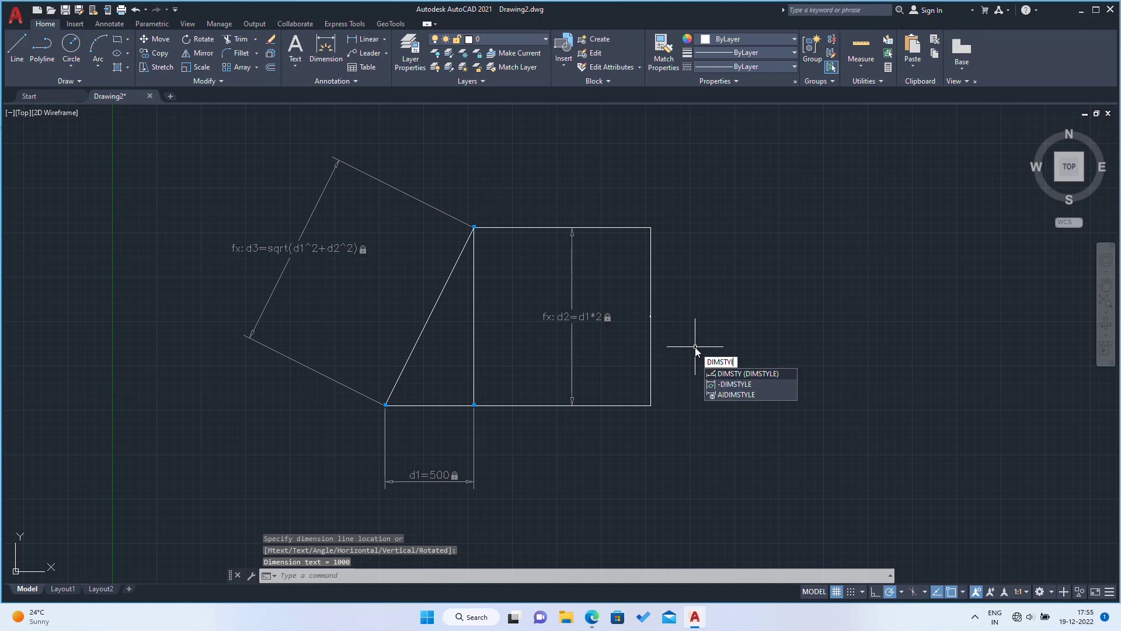
pyautogui.press('Return')
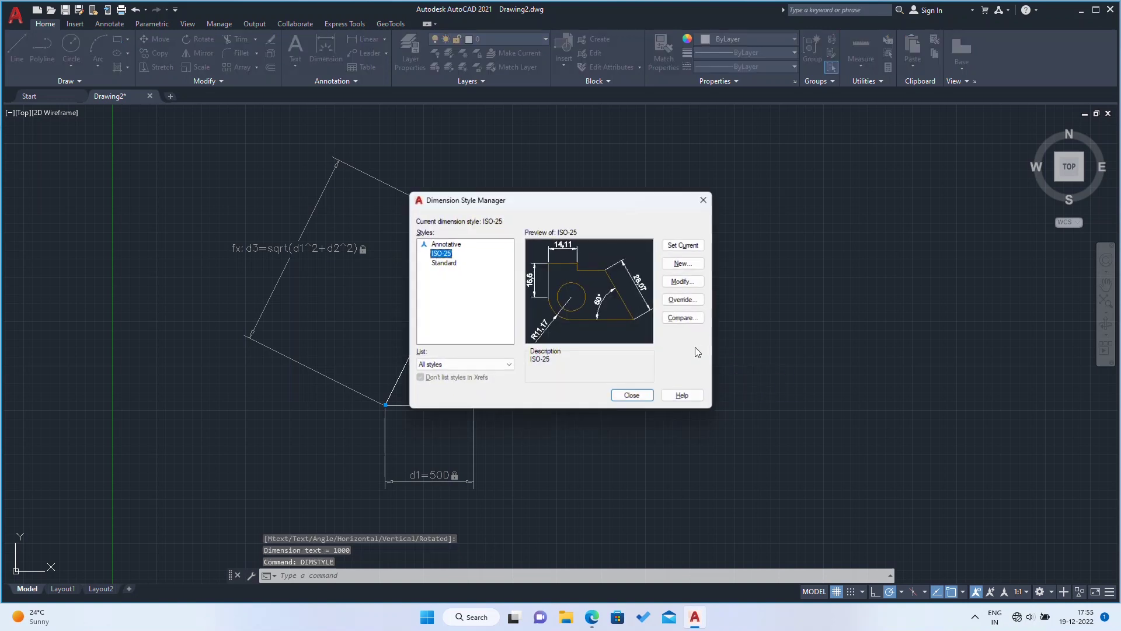
pyautogui.click(681, 281)
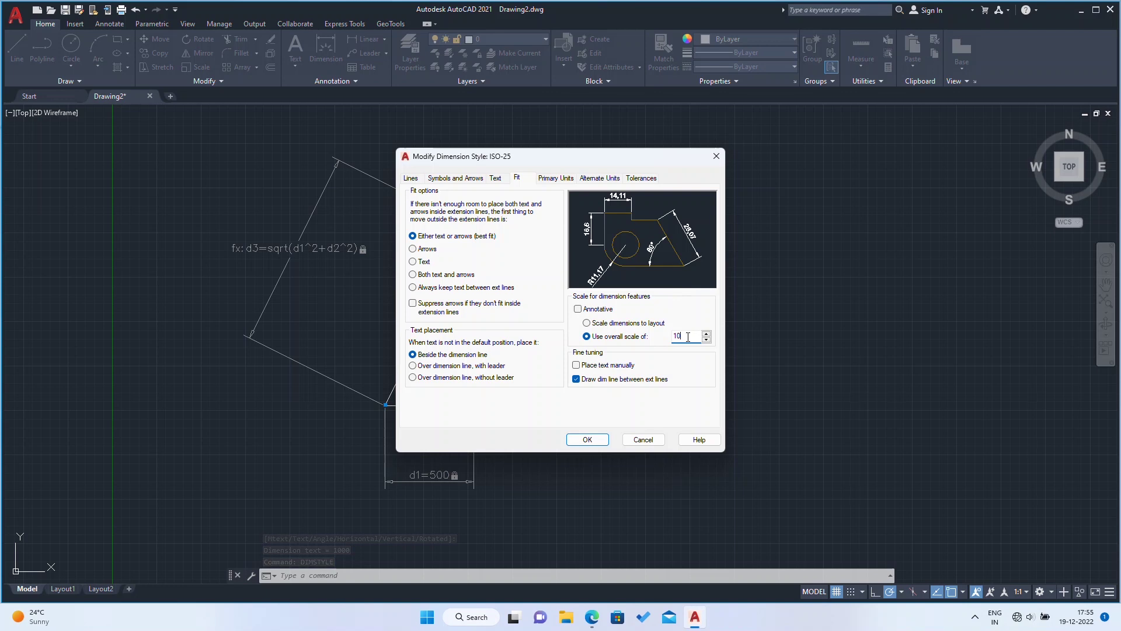
pyautogui.click(556, 178)
pyautogui.click(517, 202)
pyautogui.click(502, 221)
pyautogui.click(516, 219)
pyautogui.click(501, 229)
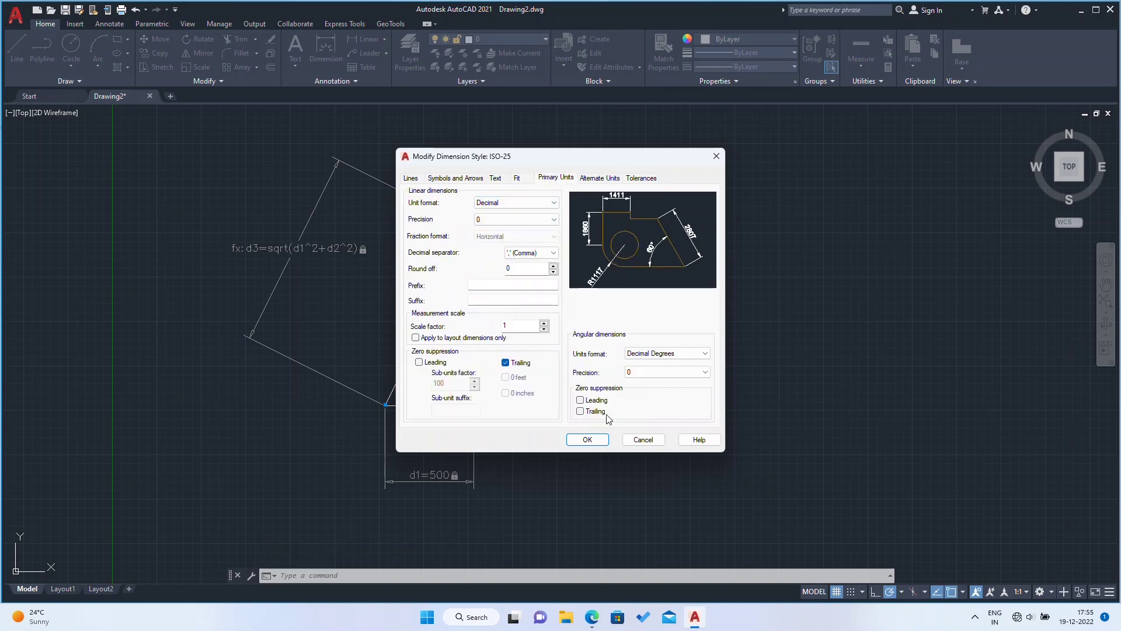
pyautogui.click(586, 439)
pyautogui.click(634, 393)
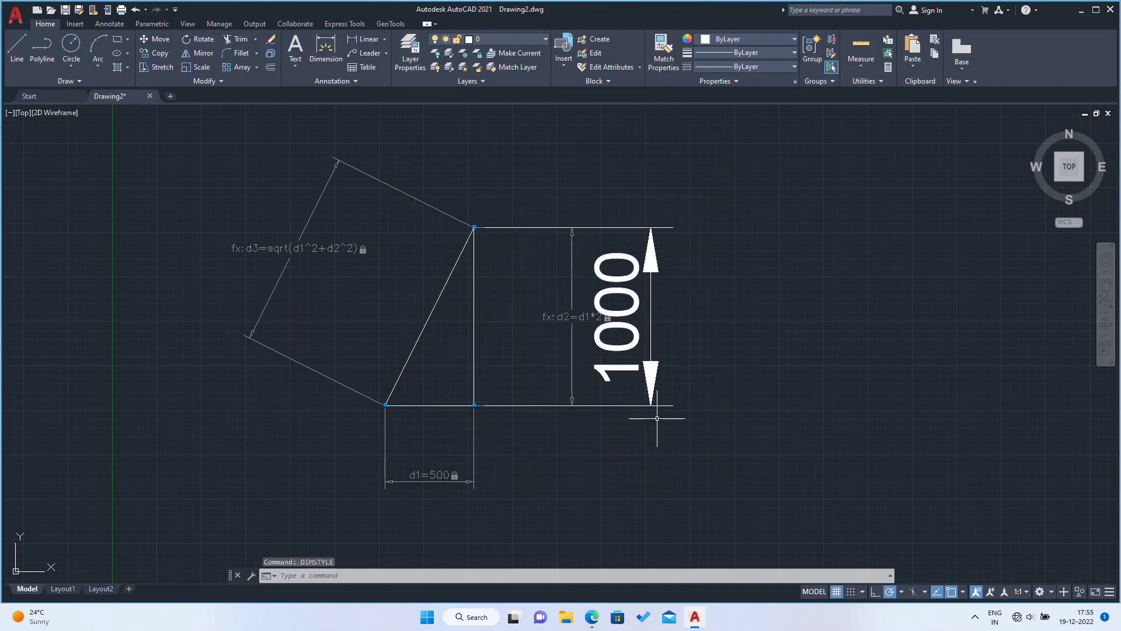
# - Reduce the overall scale for dimension features in the ISO-25 dimension style
pyautogui.press('Return')
pyautogui.click(683, 284)
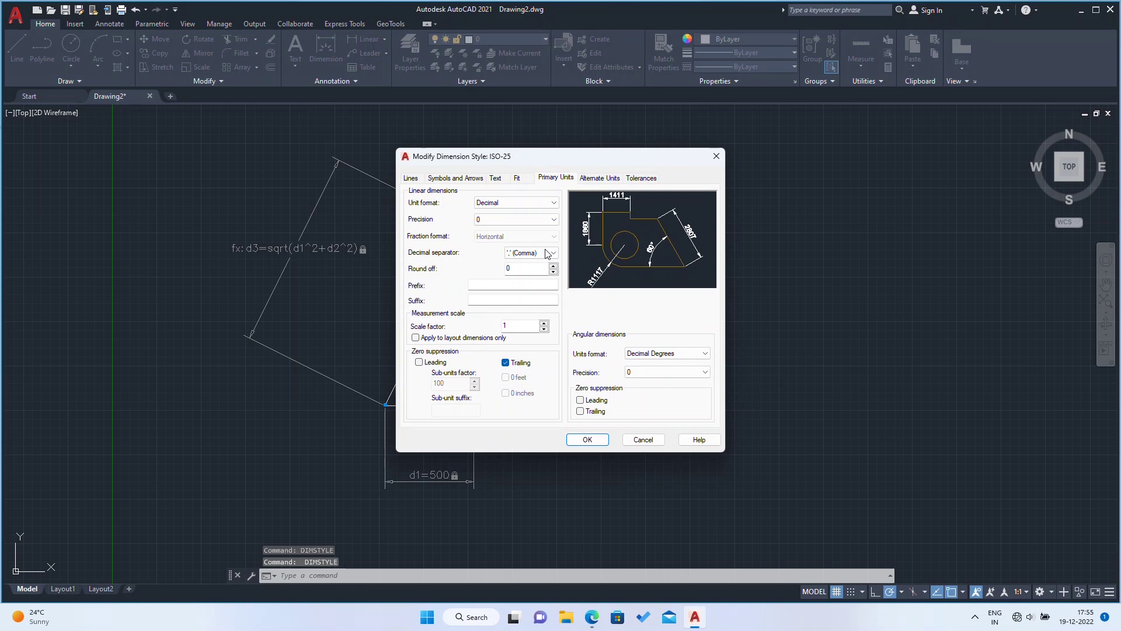
pyautogui.click(517, 177)
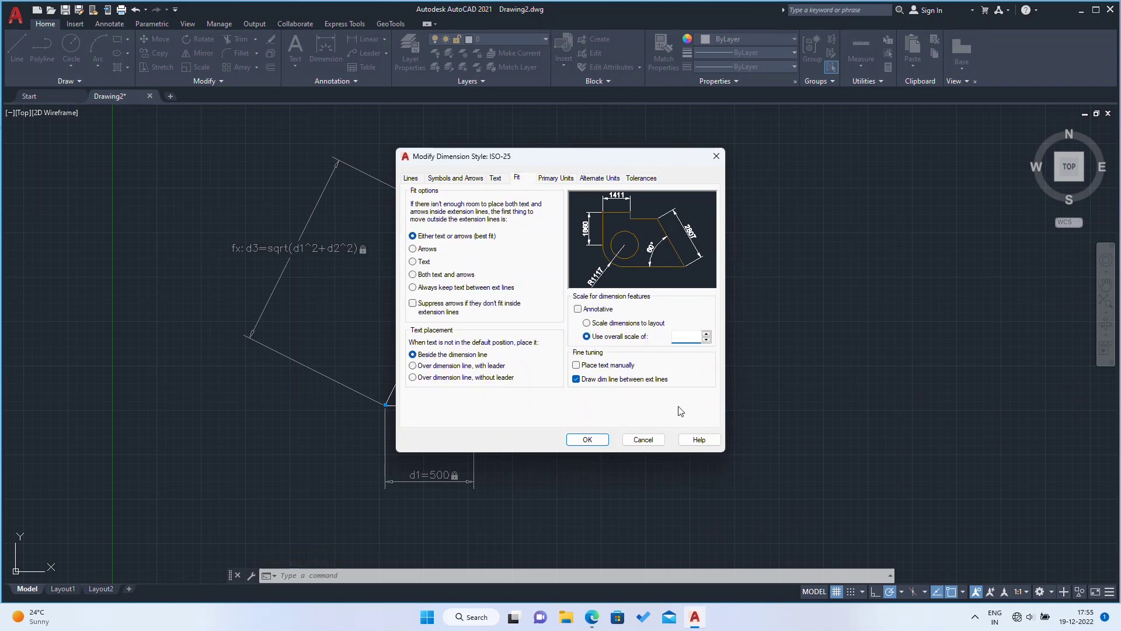
pyautogui.click(588, 440)
pyautogui.click(631, 395)
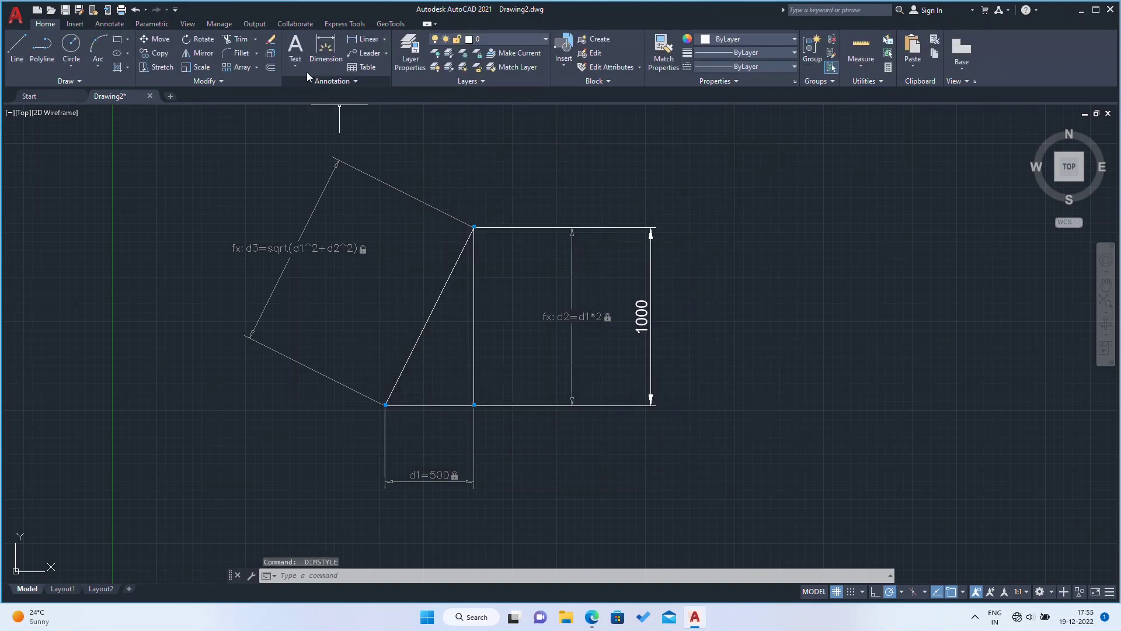
# - Add a linear dimension to the triangle's base, placed below the d1 constraint
pyautogui.click(365, 40)
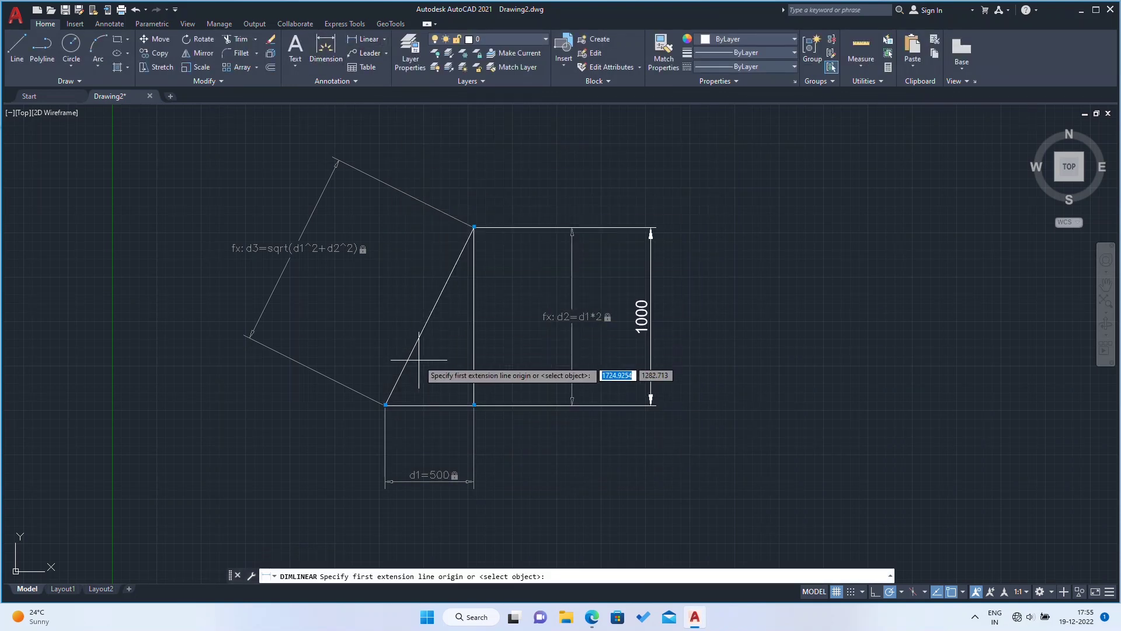
pyautogui.click(386, 403)
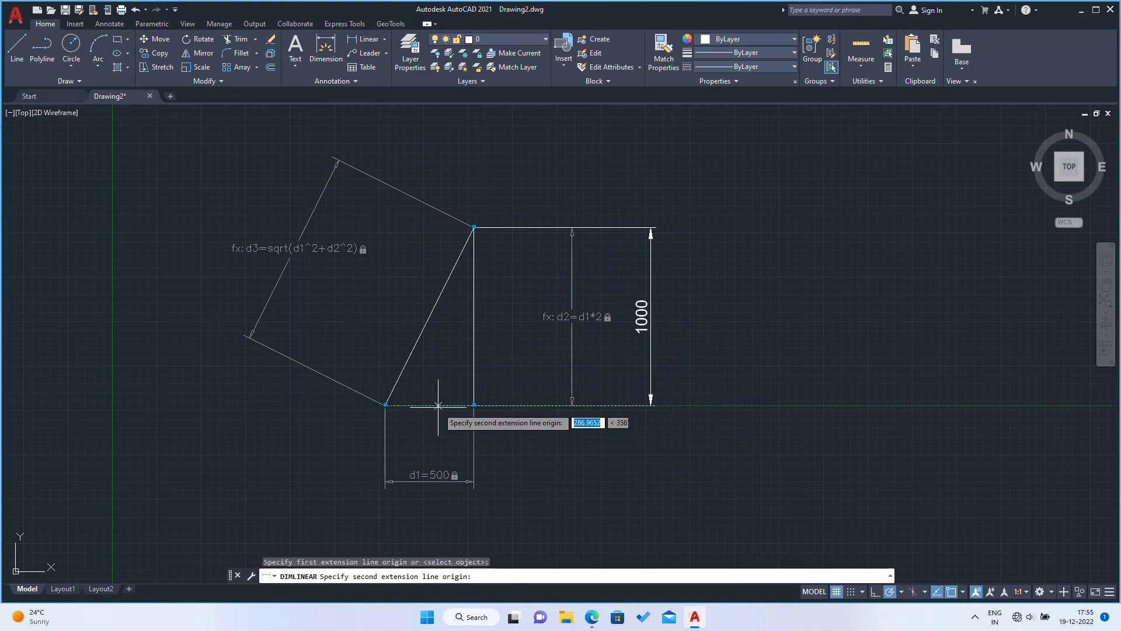
pyautogui.click(473, 404)
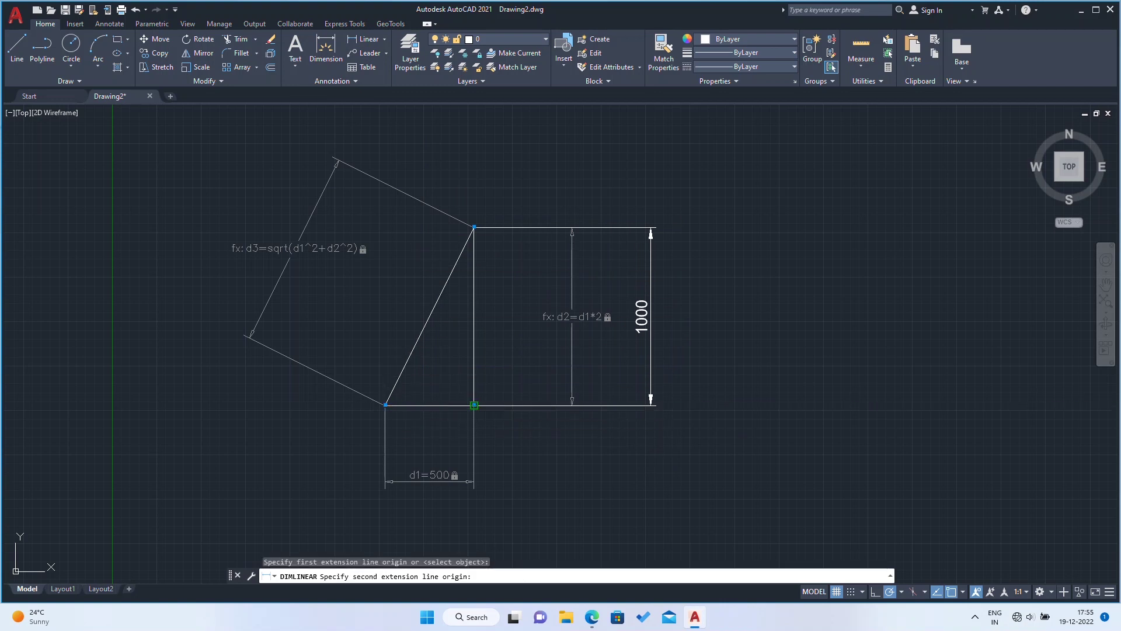
pyautogui.click(475, 517)
pyautogui.moveTo(476, 518); pyautogui.dragTo(576, 470, button='middle')
# - Add an aligned dimension to the hypotenuse, placed between the triangle and the d3 constraint
pyautogui.press('Return')
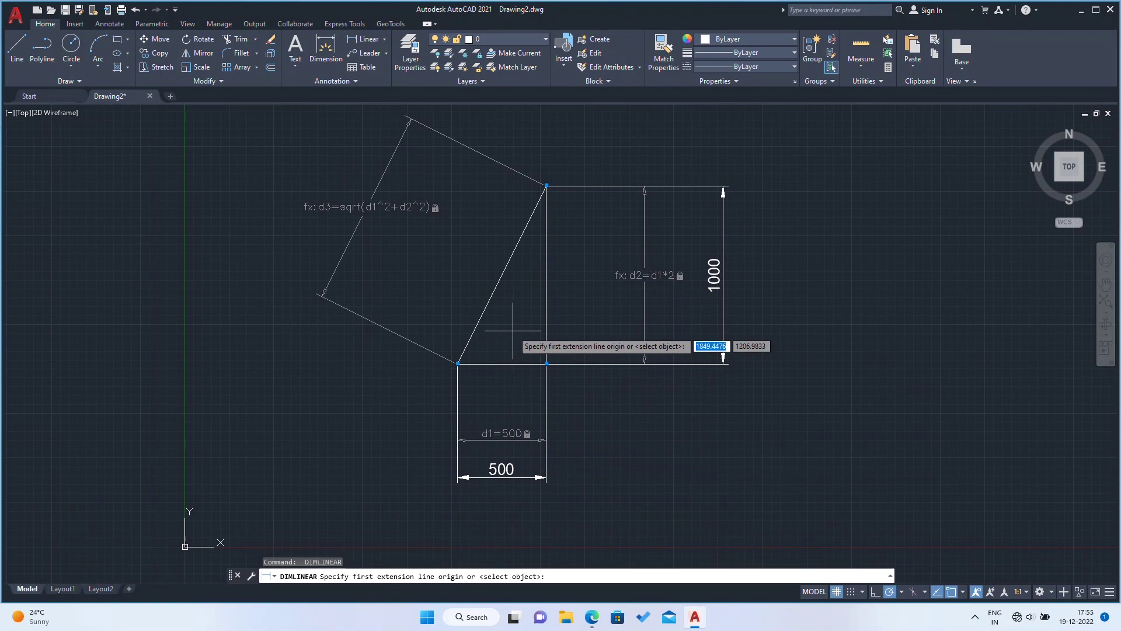
pyautogui.click(385, 40)
pyautogui.click(375, 82)
pyautogui.click(458, 362)
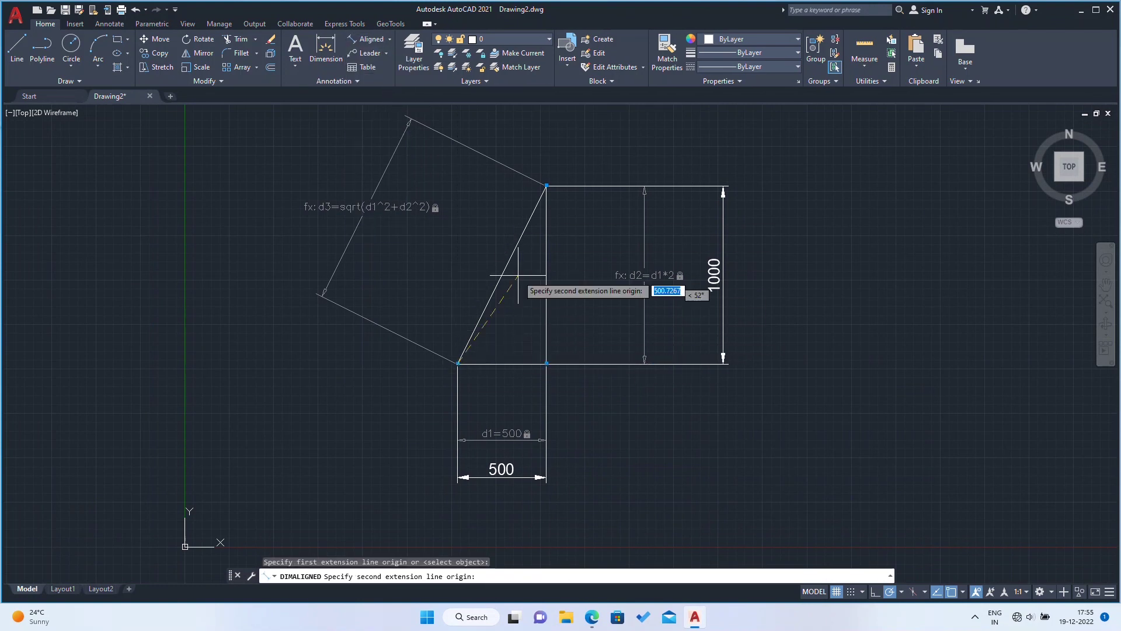
pyautogui.click(546, 185)
pyautogui.click(461, 257)
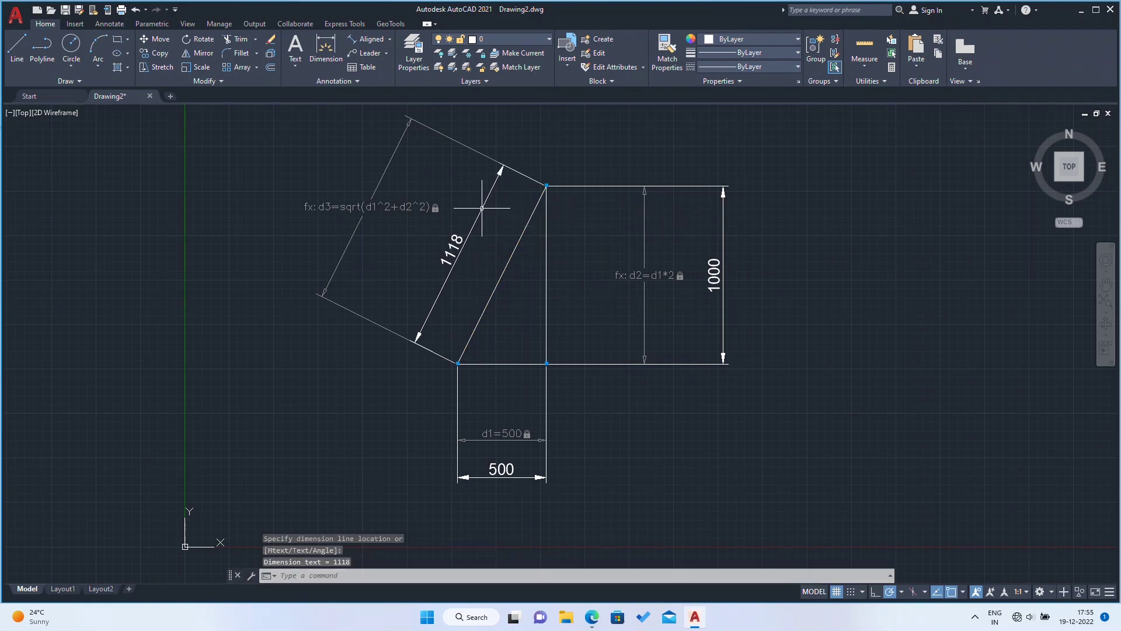
# - Set the base's dimensional constraint d1 to 1000 to test the driven sides
pyautogui.moveTo(537, 312); pyautogui.dragTo(507, 328, button='middle')
pyautogui.doubleClick(487, 438)
pyautogui.write('1000')
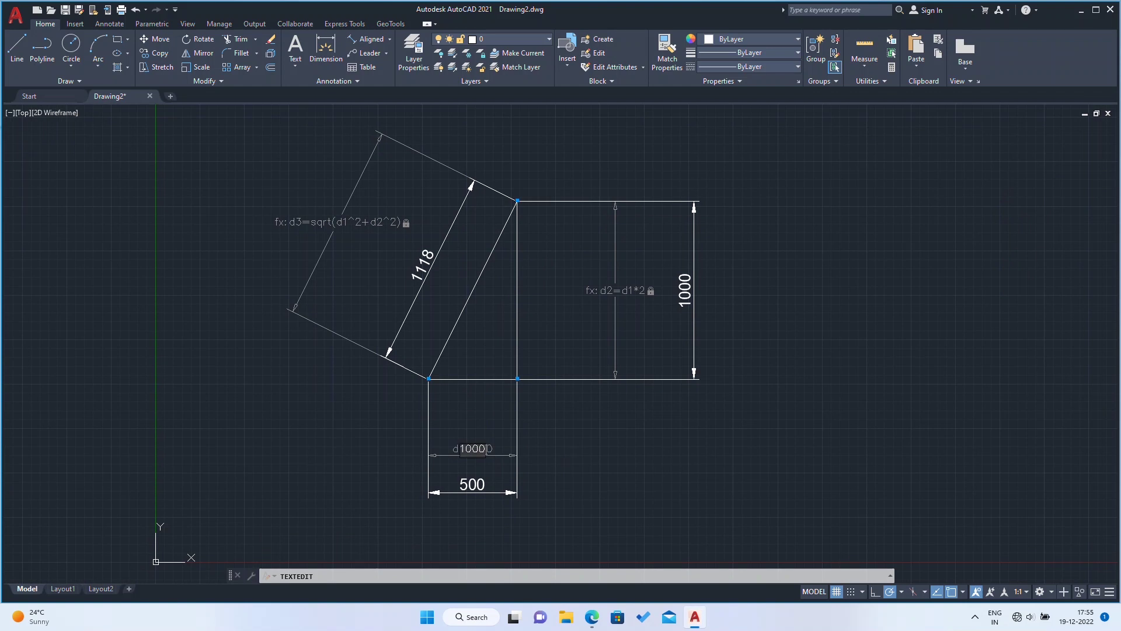
pyautogui.press('Return')
pyautogui.press('Return')
pyautogui.moveTo(738, 463); pyautogui.dragTo(551, 501, button='middle')
pyautogui.scroll(-1, 546, 491)
pyautogui.moveTo(645, 489); pyautogui.dragTo(665, 438, button='middle')
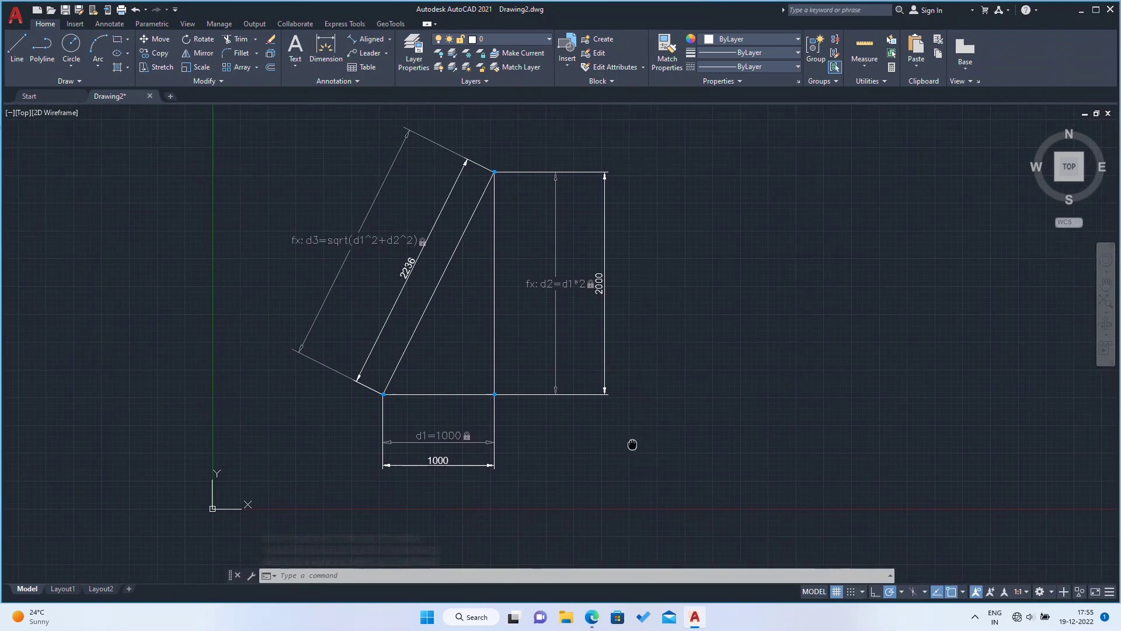
pyautogui.moveTo(599, 445); pyautogui.dragTo(626, 442, button='middle')
# - Set the base's dimensional constraint d1 to 3000
pyautogui.click(467, 432)
pyautogui.doubleClick(467, 433)
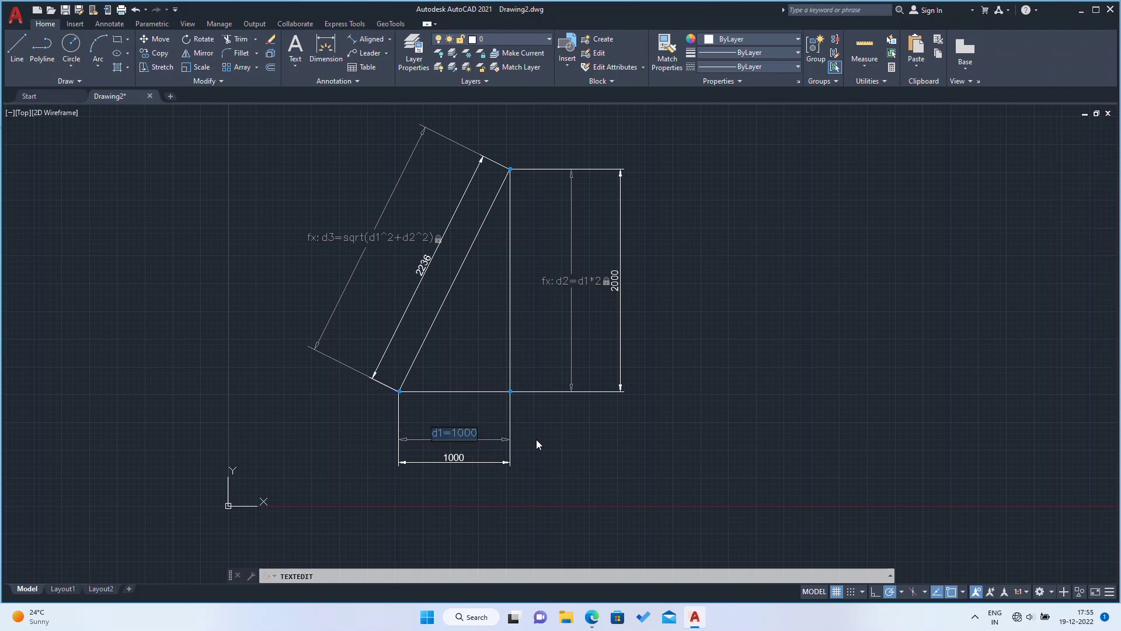
pyautogui.write('3000')
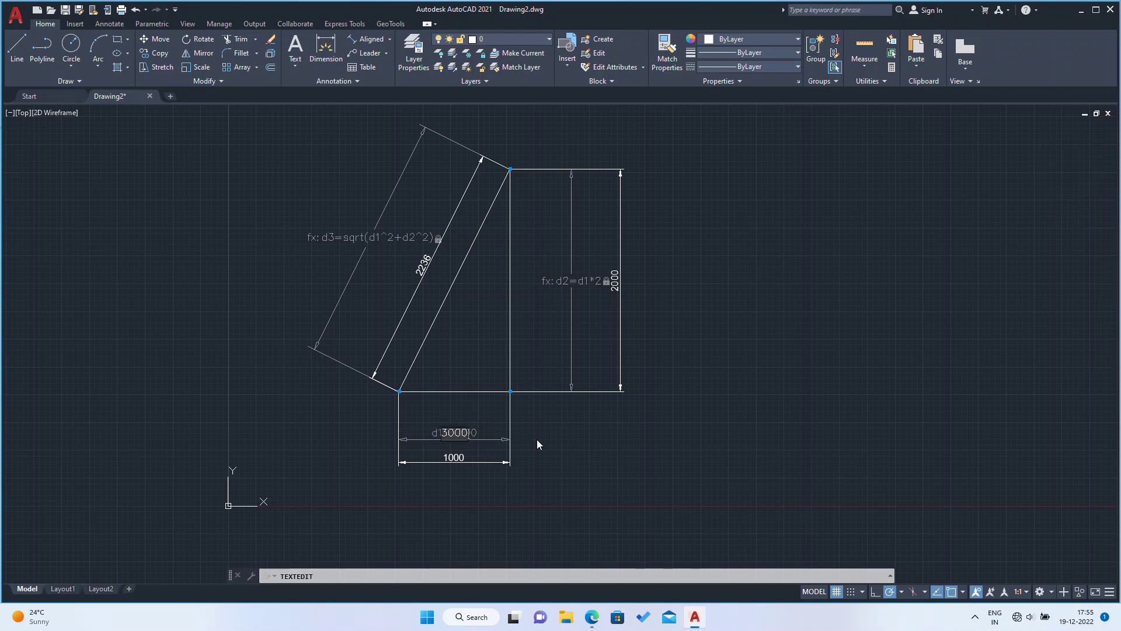
pyautogui.press('Return')
pyautogui.scroll(-2, 501, 521)
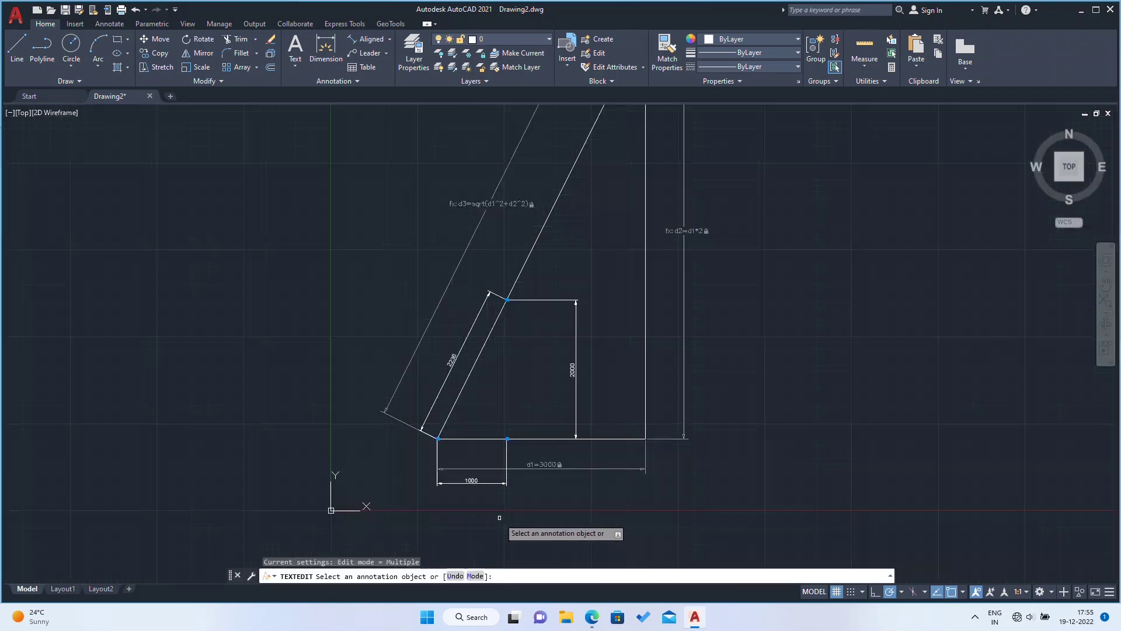
pyautogui.scroll(2, 761, 450)
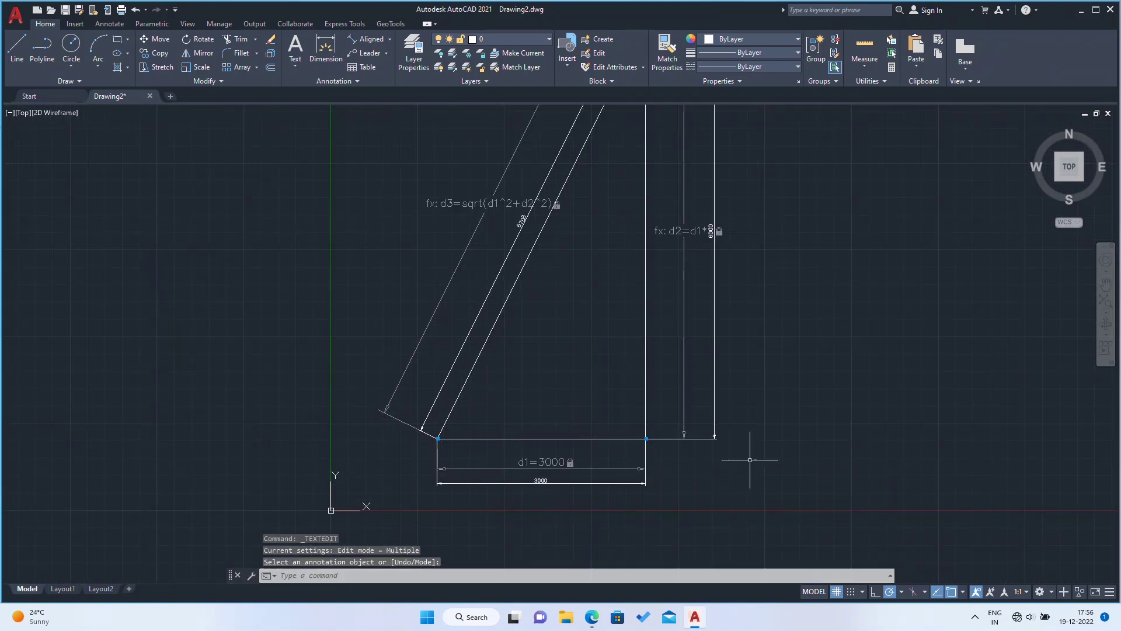
# - Examine the height and hypotenuse dimensions of the resized triangle against their expressions
pyautogui.scroll(3, 573, 343)
pyautogui.scroll(2, 567, 268)
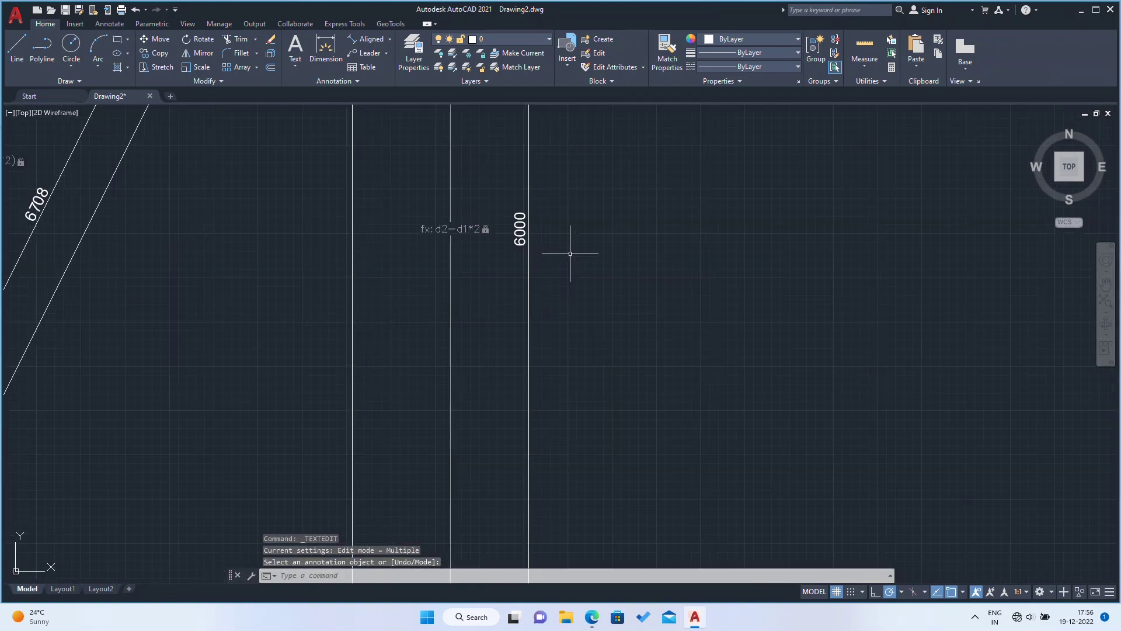
pyautogui.scroll(-2, 573, 198)
pyautogui.scroll(-1, 600, 337)
pyautogui.scroll(-1, 608, 446)
pyautogui.scroll(-1, 520, 496)
pyautogui.scroll(2, 489, 493)
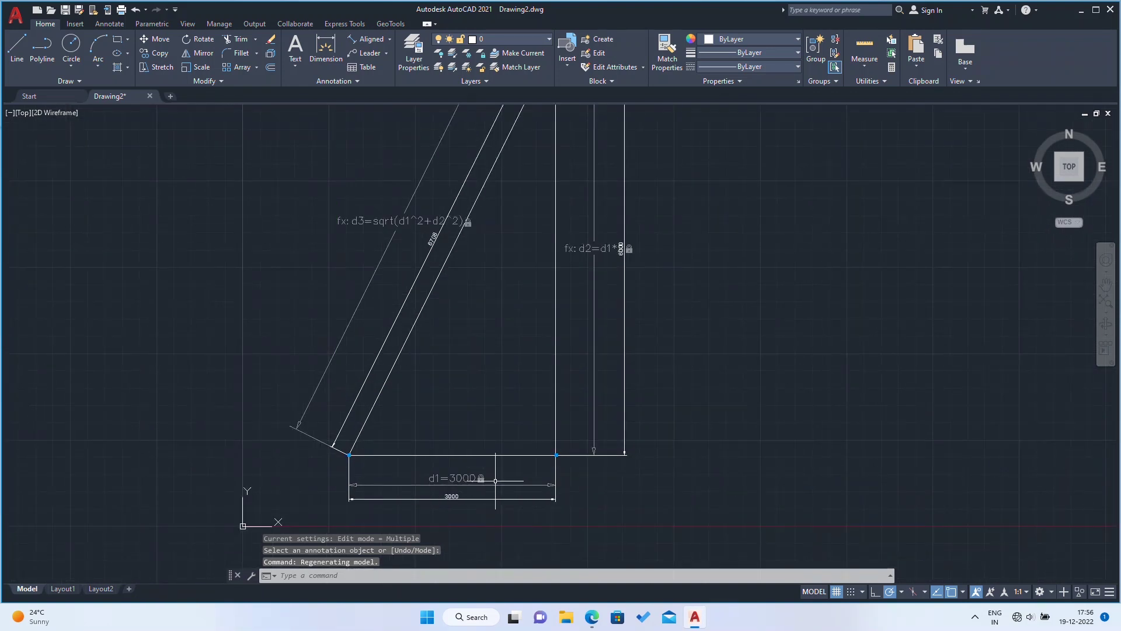
# - Set the base's dimensional constraint d1 to 200 and bring the whole resized triangle into view
pyautogui.doubleClick(467, 480)
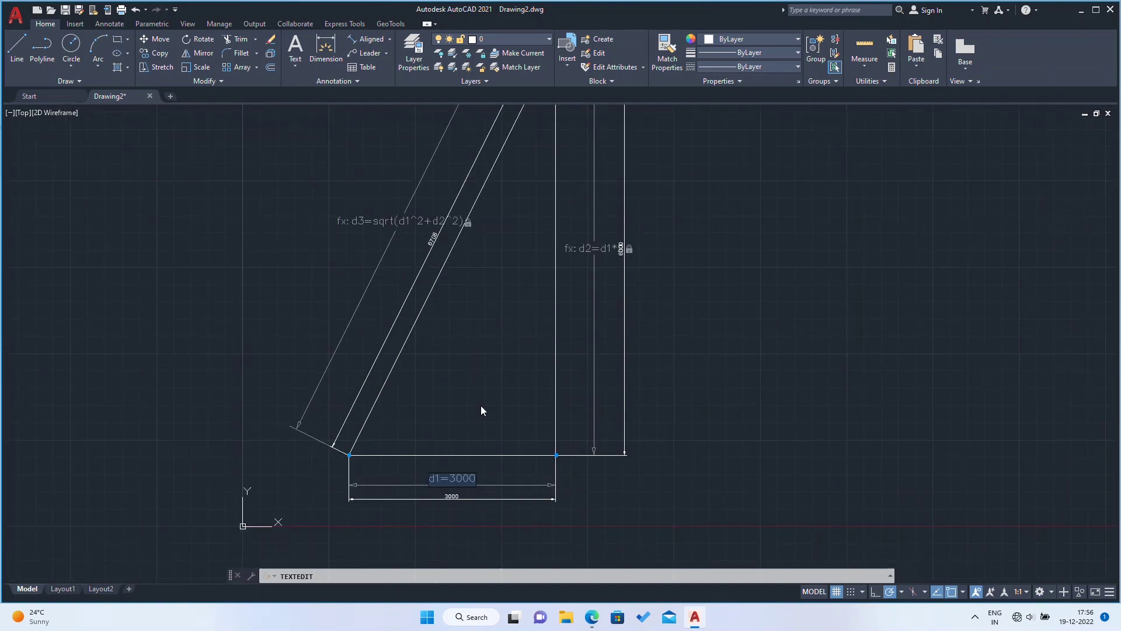
pyautogui.write('25')
pyautogui.press('BackSpace')
pyautogui.write('00')
pyautogui.press('Return')
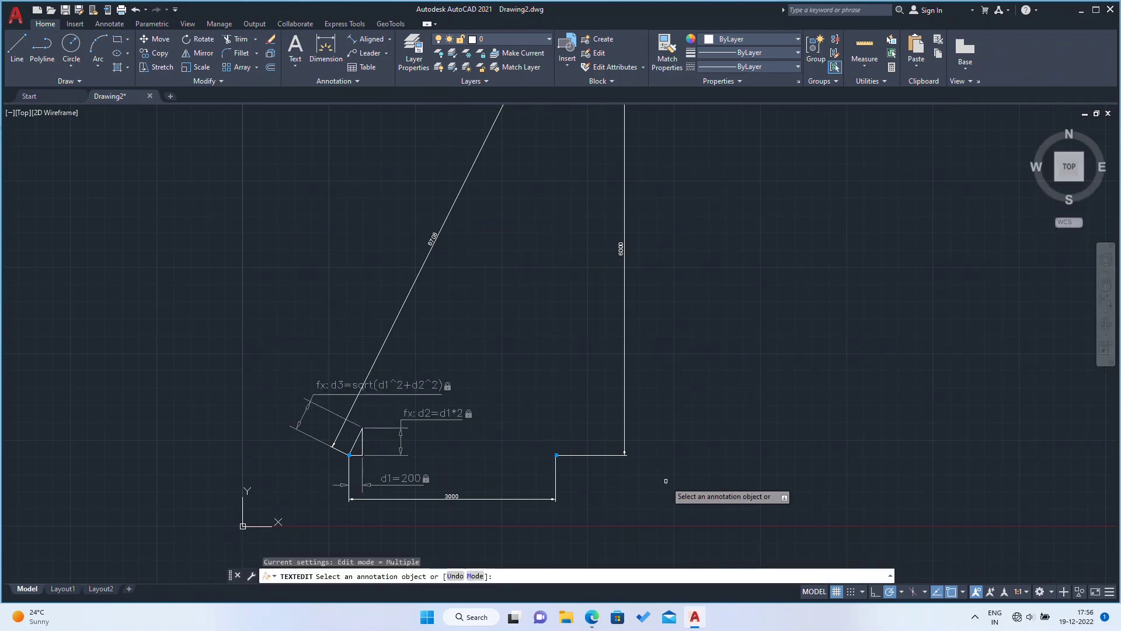
pyautogui.scroll(6, 431, 425)
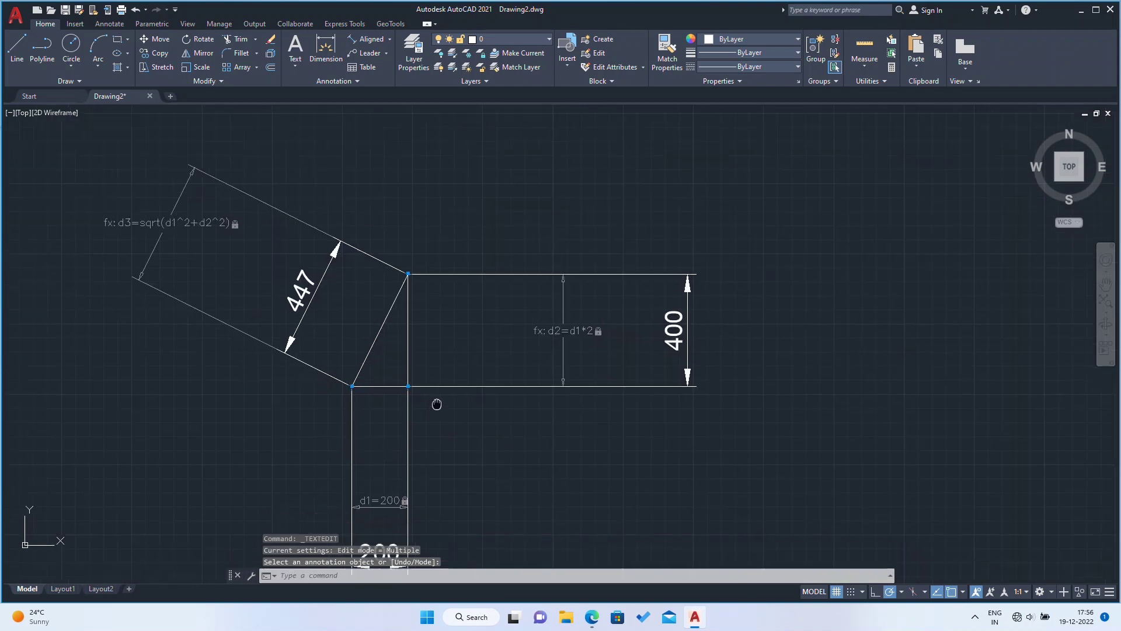
pyautogui.scroll(-2, 542, 371)
pyautogui.moveTo(539, 387)
pyautogui.mouseDown(button='middle')
pyautogui.moveTo(590, 400)
pyautogui.moveTo(538, 413)
pyautogui.mouseUp(button='middle')
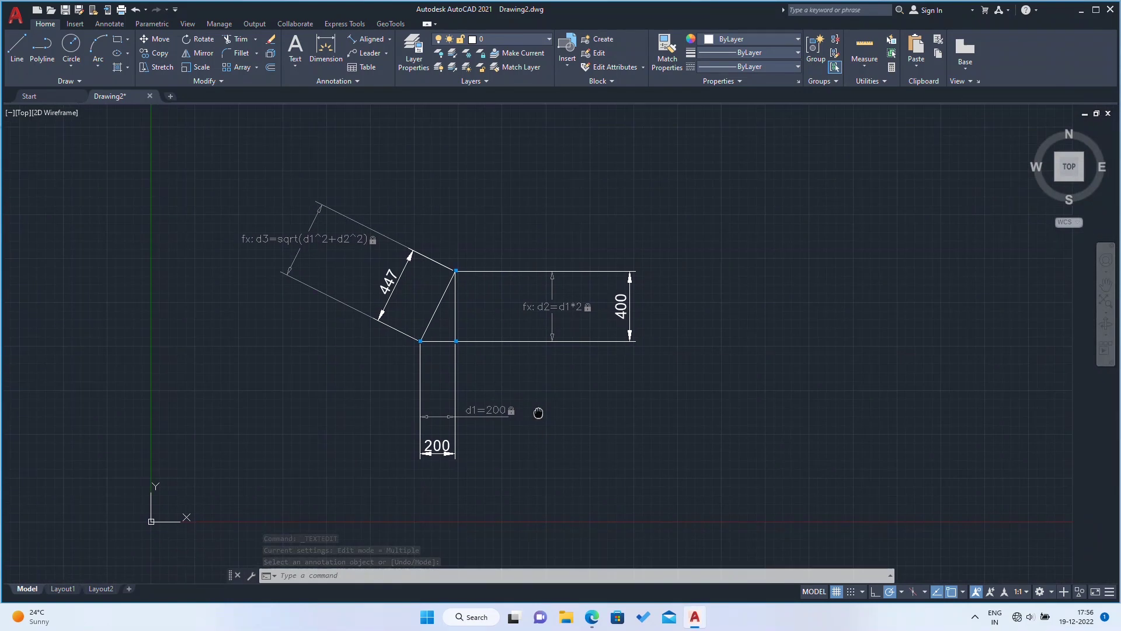